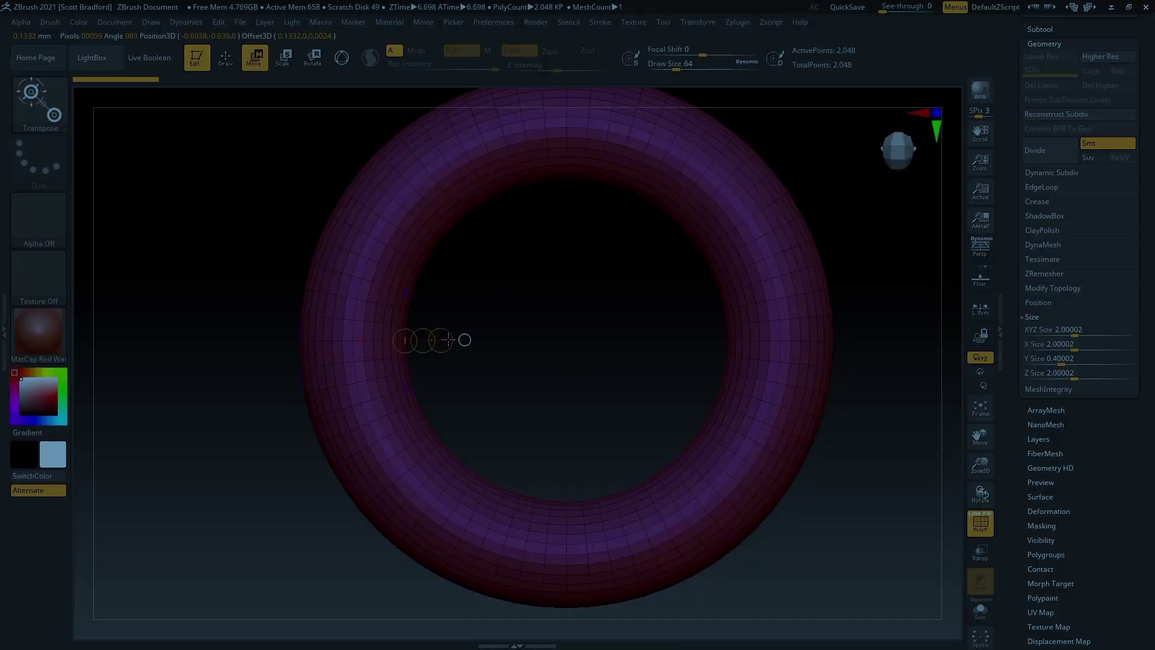
- Drag the Transpose line across the ring to measure its width
left_click_drag(465, 340, 735, 340)
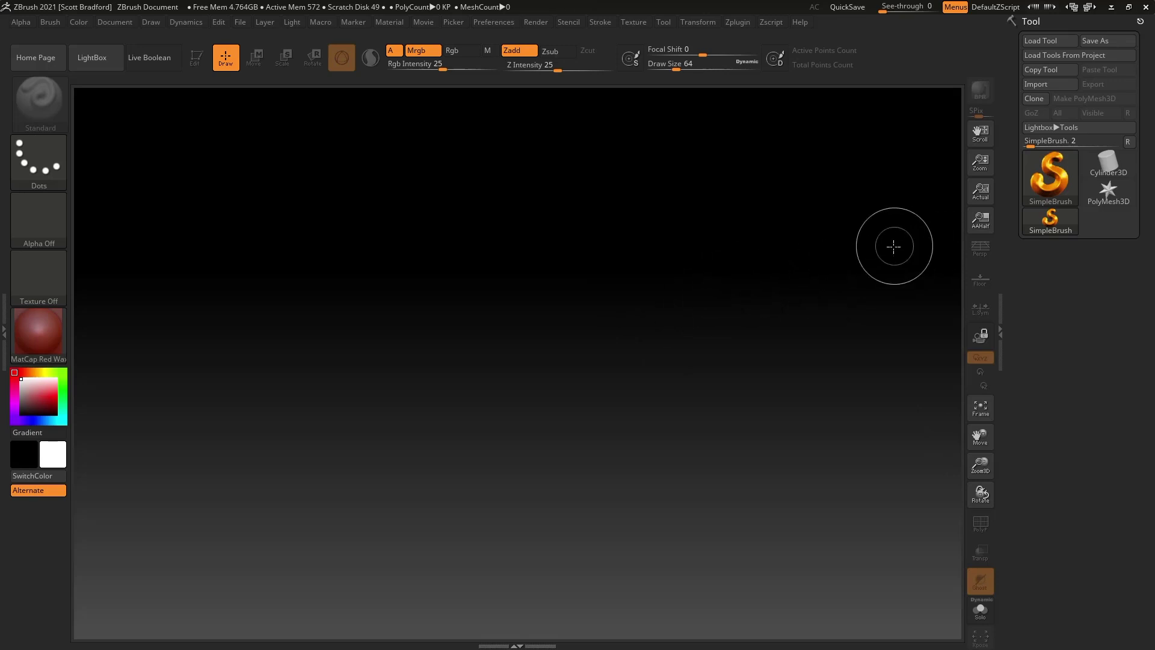
- Draw a Cube3D primitive in Edit mode and convert it to the polymesh PM3D_Cube3D_1
left_click(1051, 174)
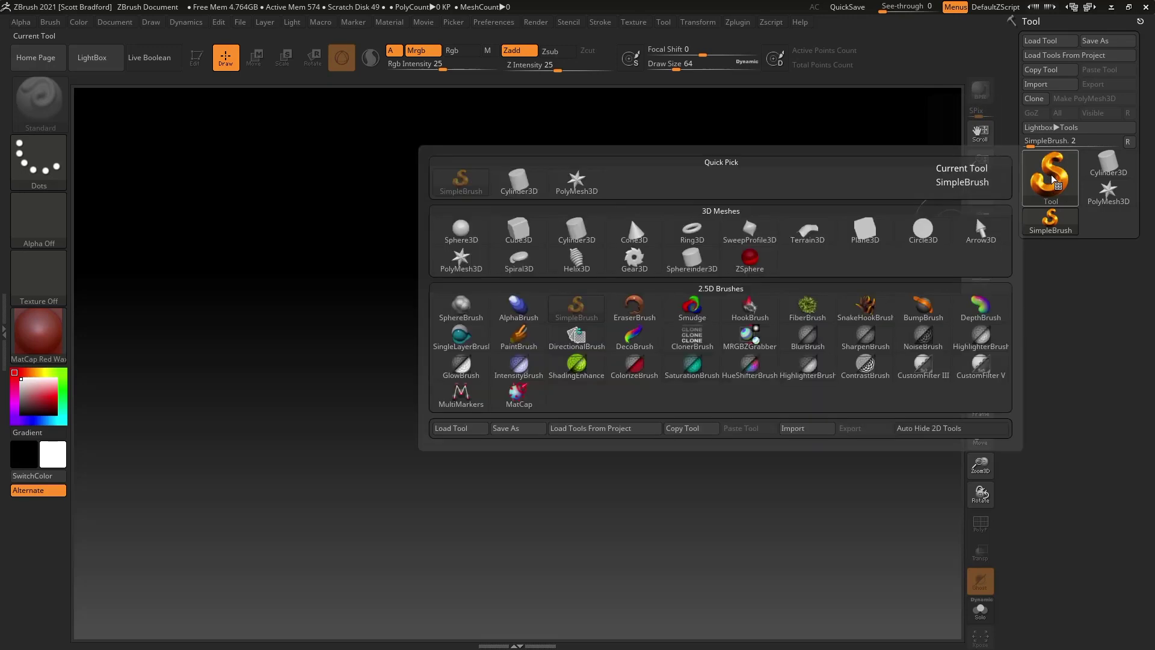
left_click(526, 233)
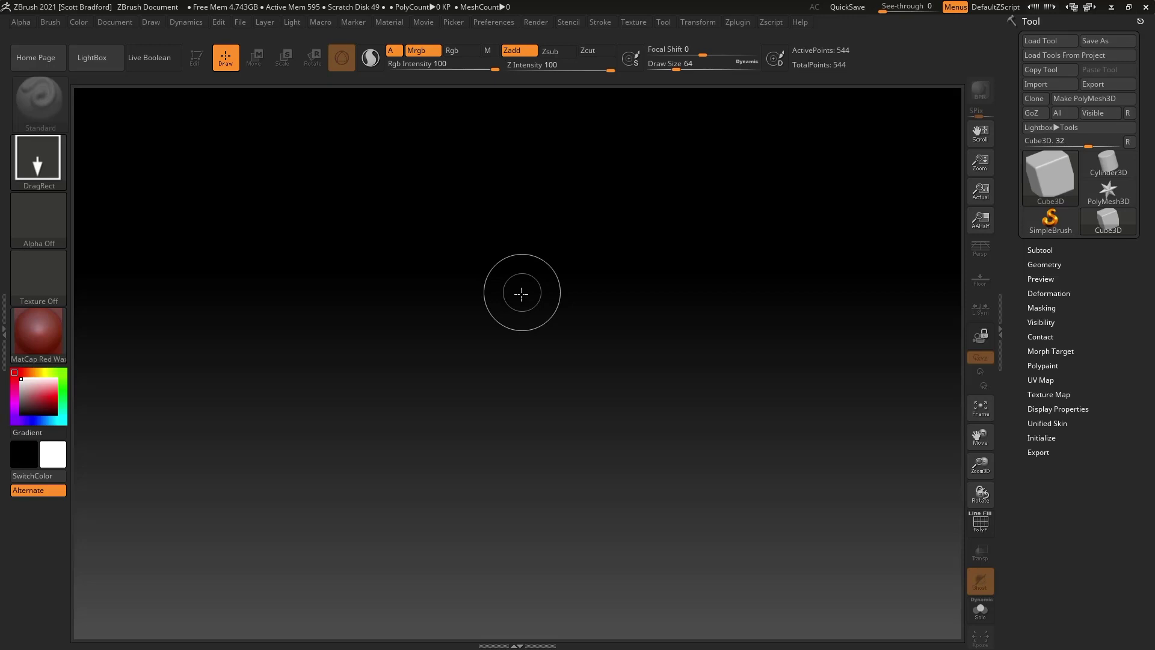
mouse_move(521, 294)
left_mouse_down()
mouse_move(558, 423)
mouse_move(523, 548)
left_mouse_up()
key("t")
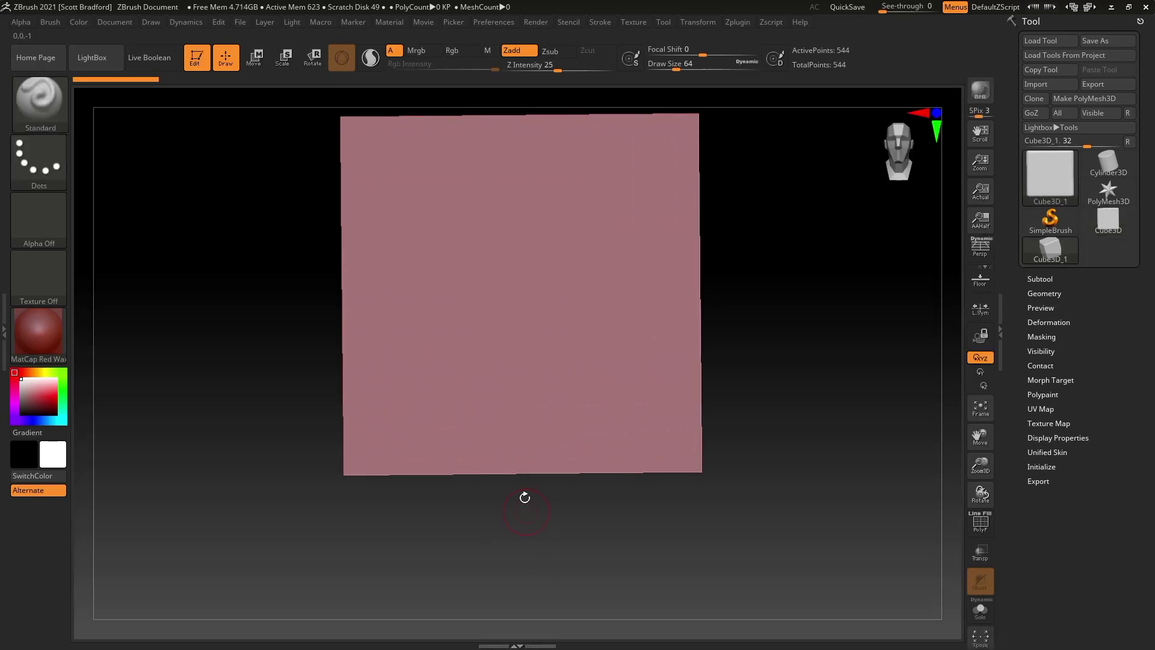
right_click_drag(563, 333, 582, 381, "alt")
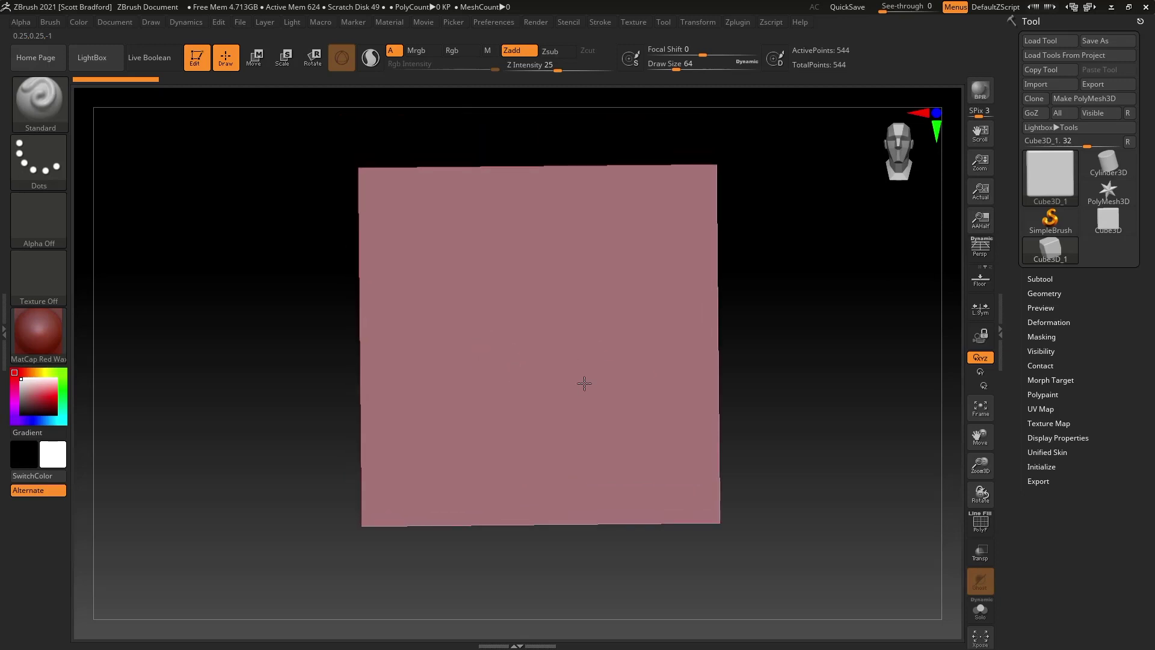
left_click(1091, 97)
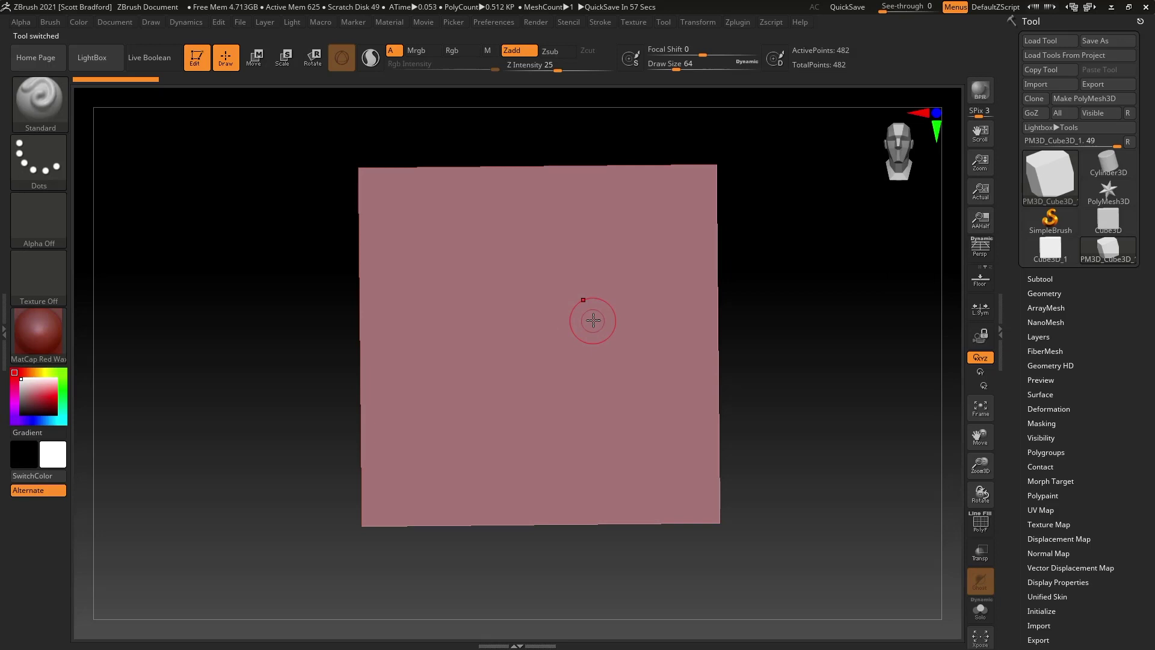
- Orbit the cube and expand Geometry > Size to read its 2.00002 XYZ, X, Y, Z sizes
right_click_drag(590, 320, 614, 343)
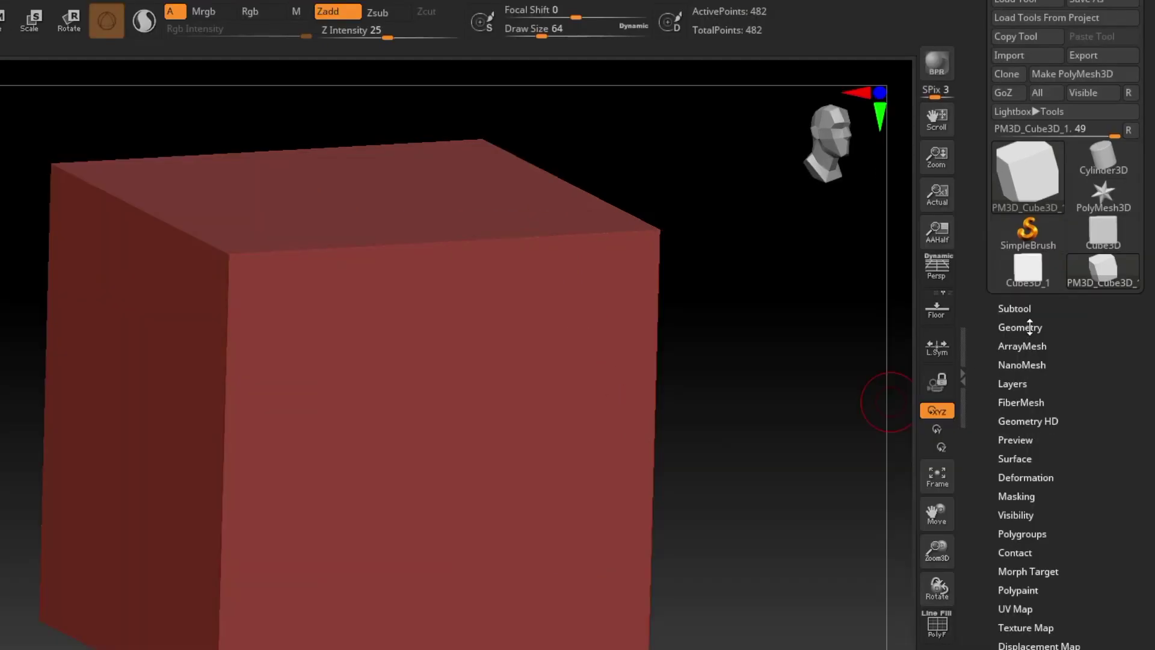
left_click(1030, 327)
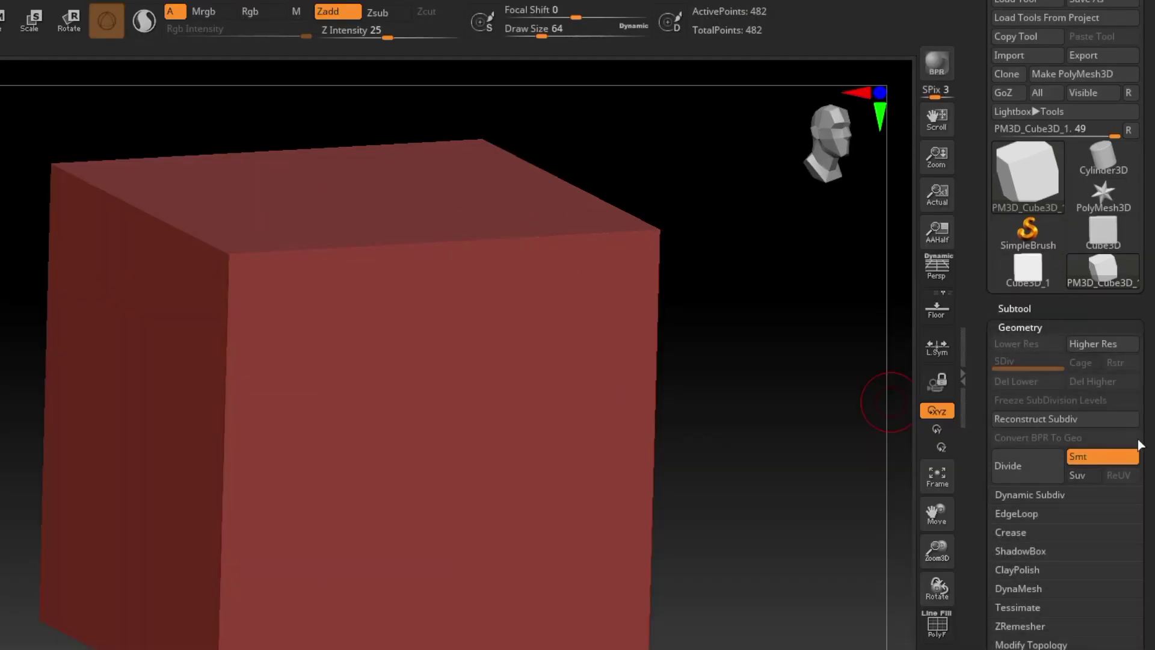
scroll(1152, 511, "down", 5)
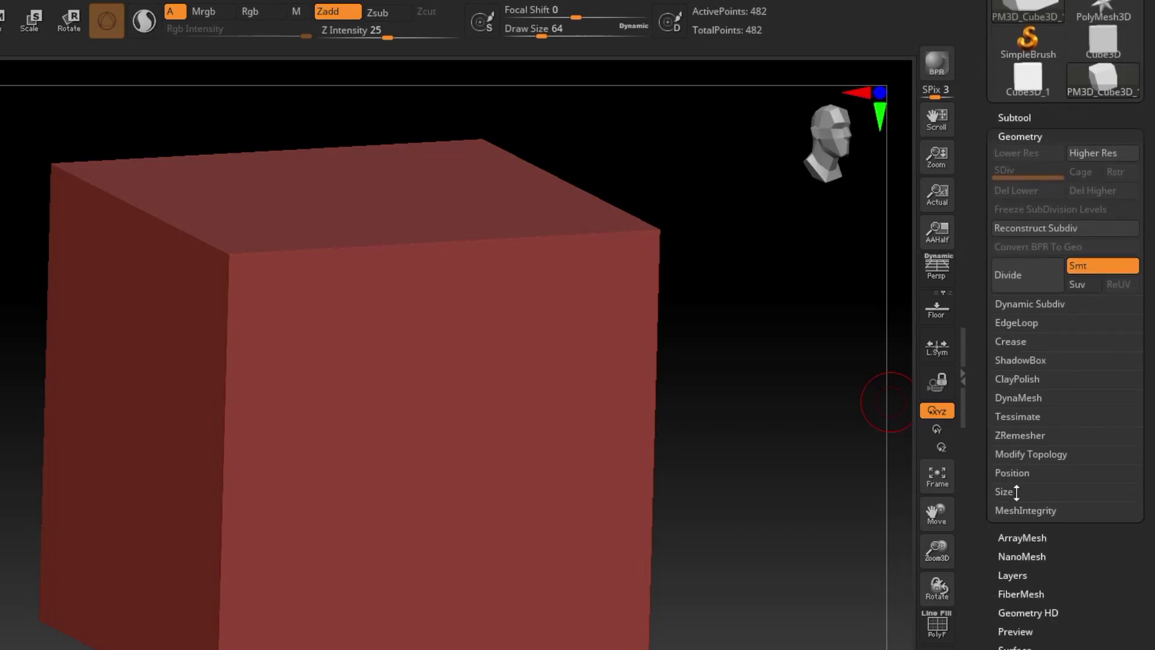
left_click(1016, 490)
scroll(1032, 386, "down", 4)
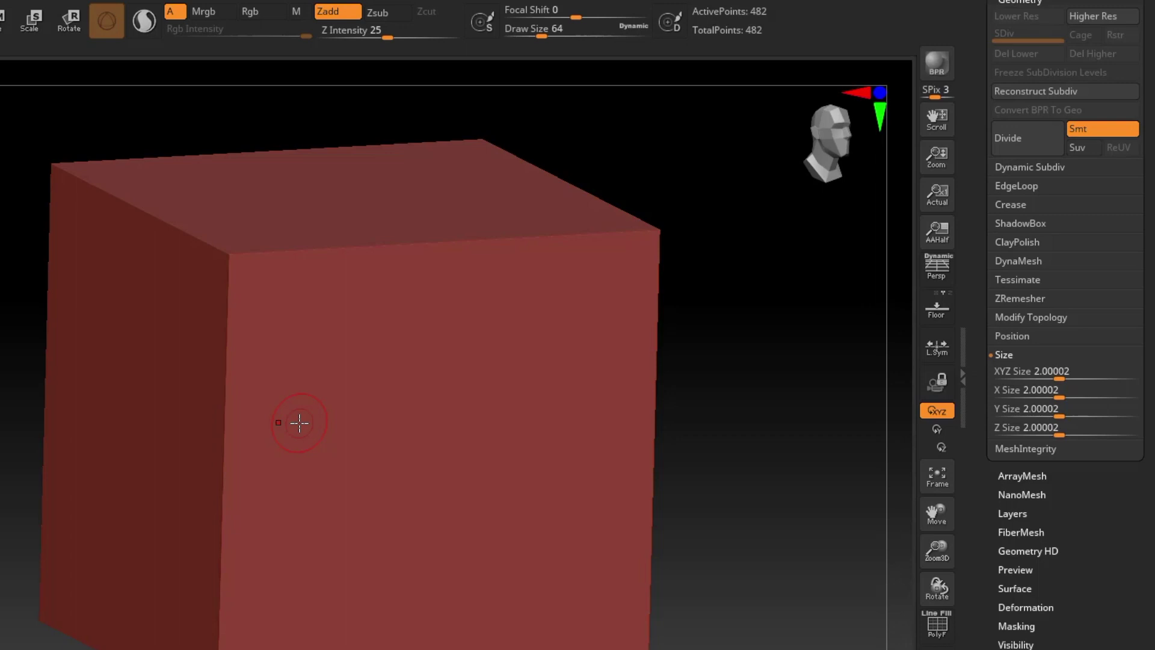
- In front view, set the cube's XYZ Size to 3
left_click_drag(299, 422, 355, 370, "shift")
left_click(1012, 390)
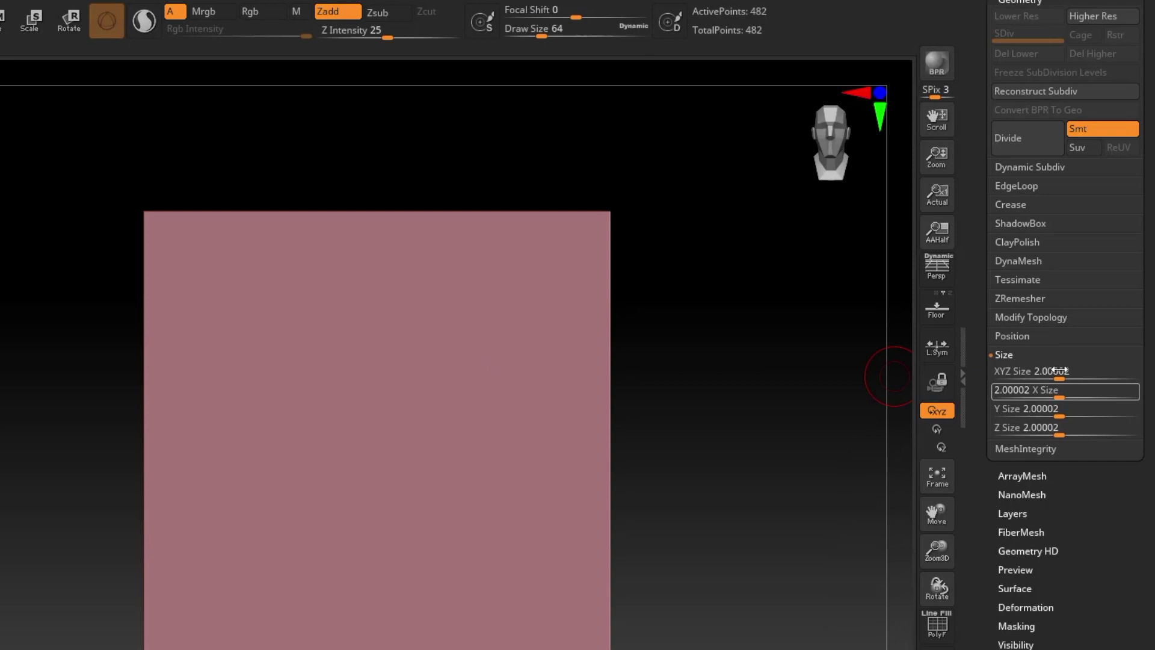
left_click(1013, 371)
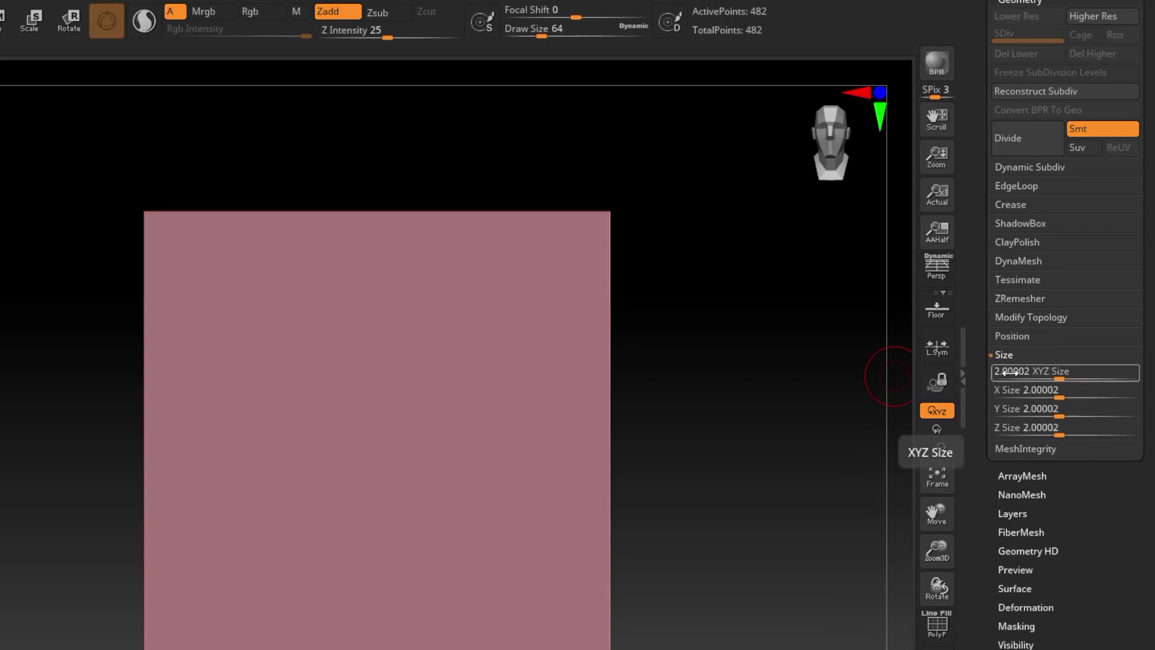
double_click(1011, 371)
type("3")
key("Return")
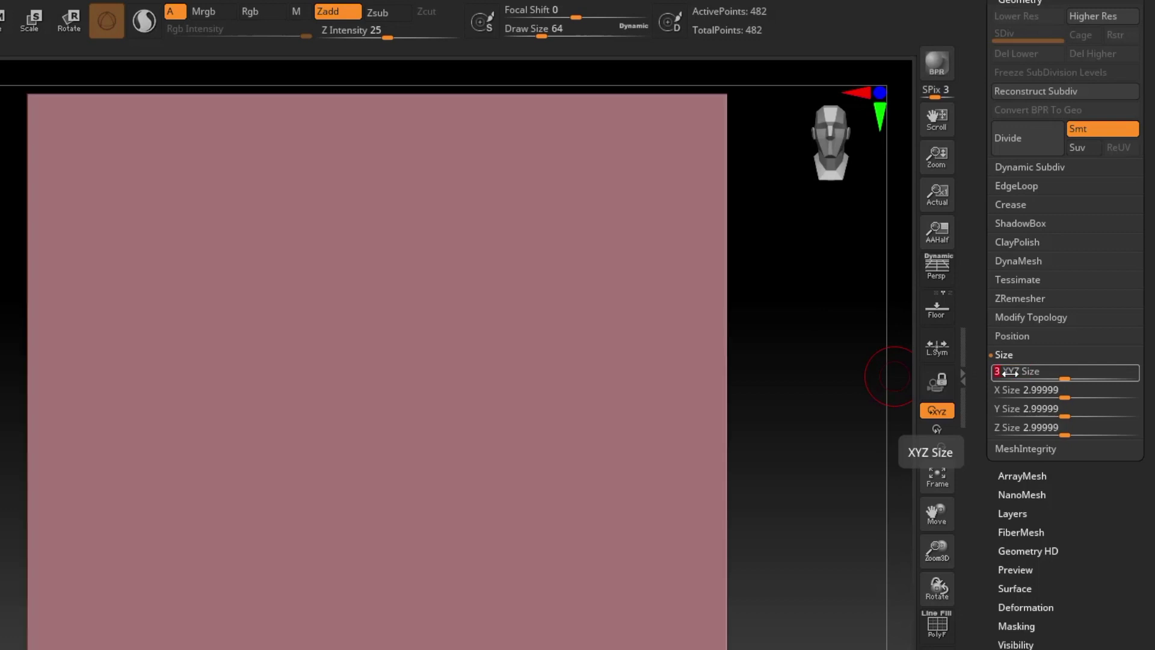
- Zoom and orbit around the enlarged cube, confirming its 2.99999 size, then return to front view
left_click_drag(427, 433, 416, 410, "alt")
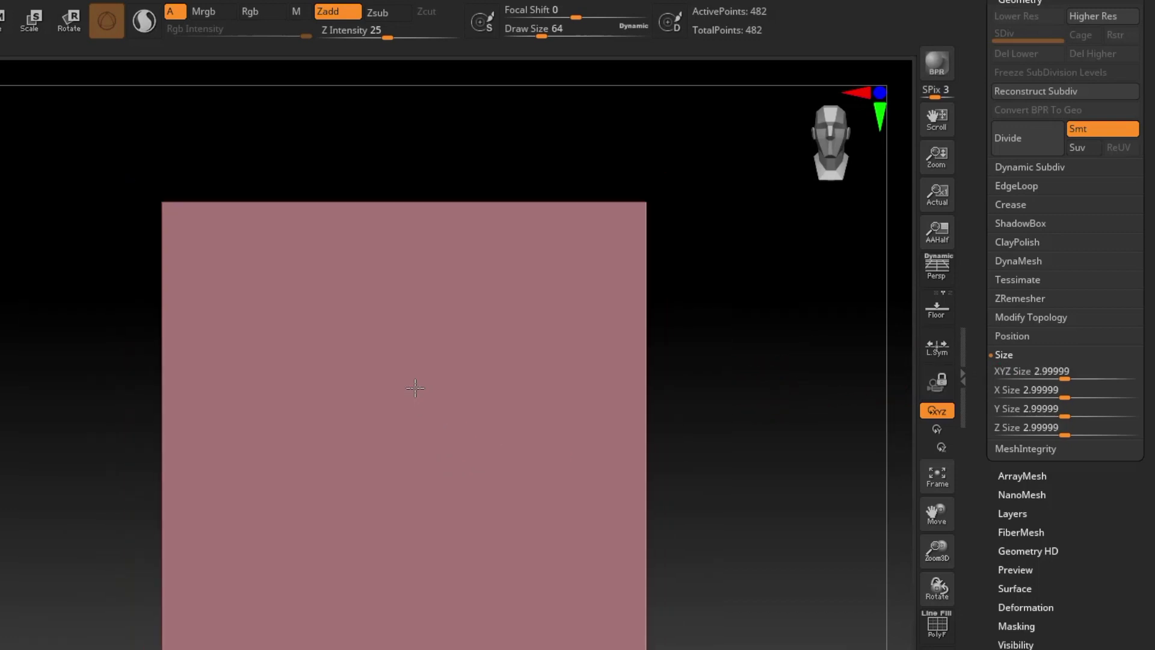
right_click_drag(424, 484, 489, 433)
left_click(1057, 374)
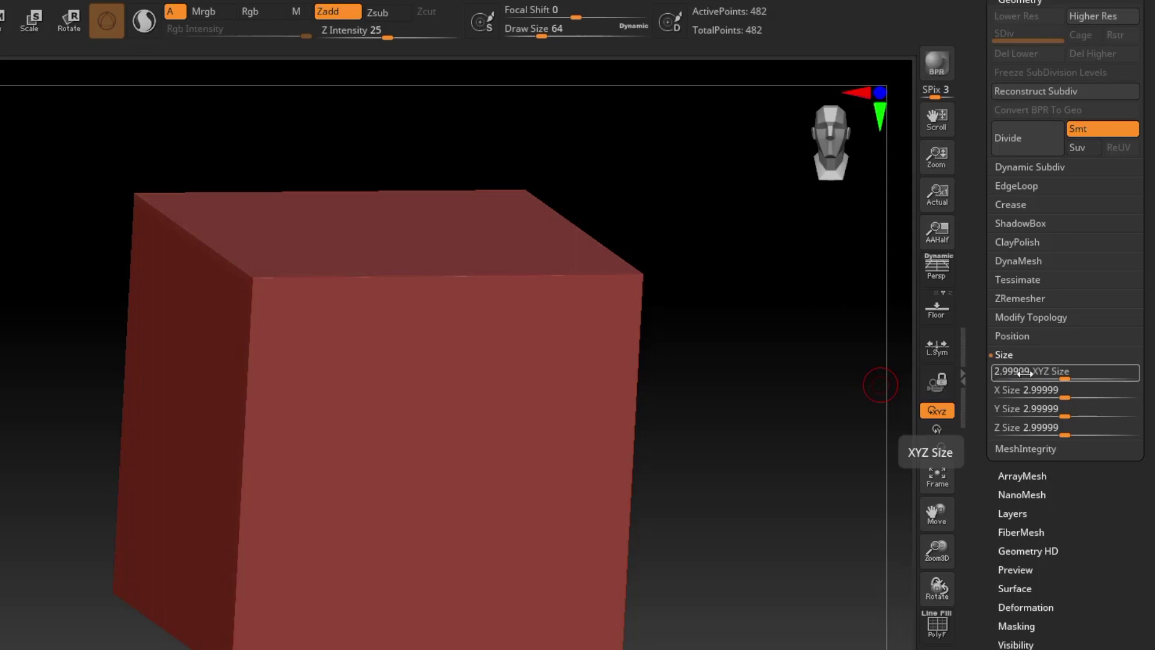
right_click_drag(567, 430, 544, 431)
right_click_drag(493, 400, 459, 369, "alt")
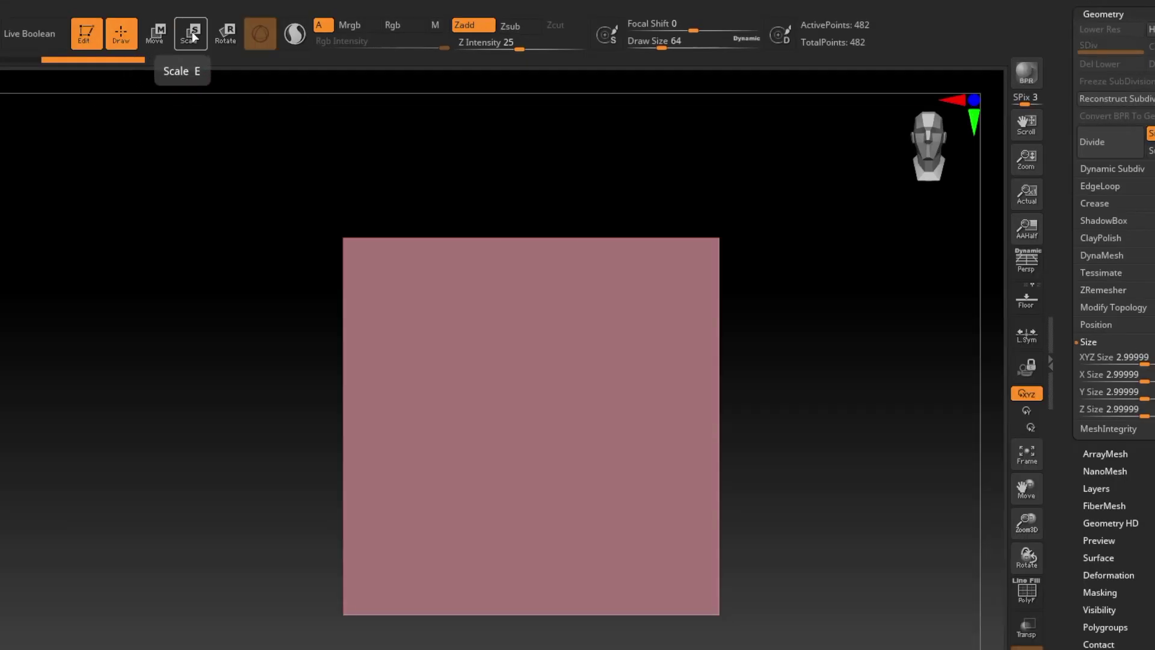
- Switch to Move with the Transpose line instead of Gizmo 3D, and show the PolyF wireframe
left_click(157, 36)
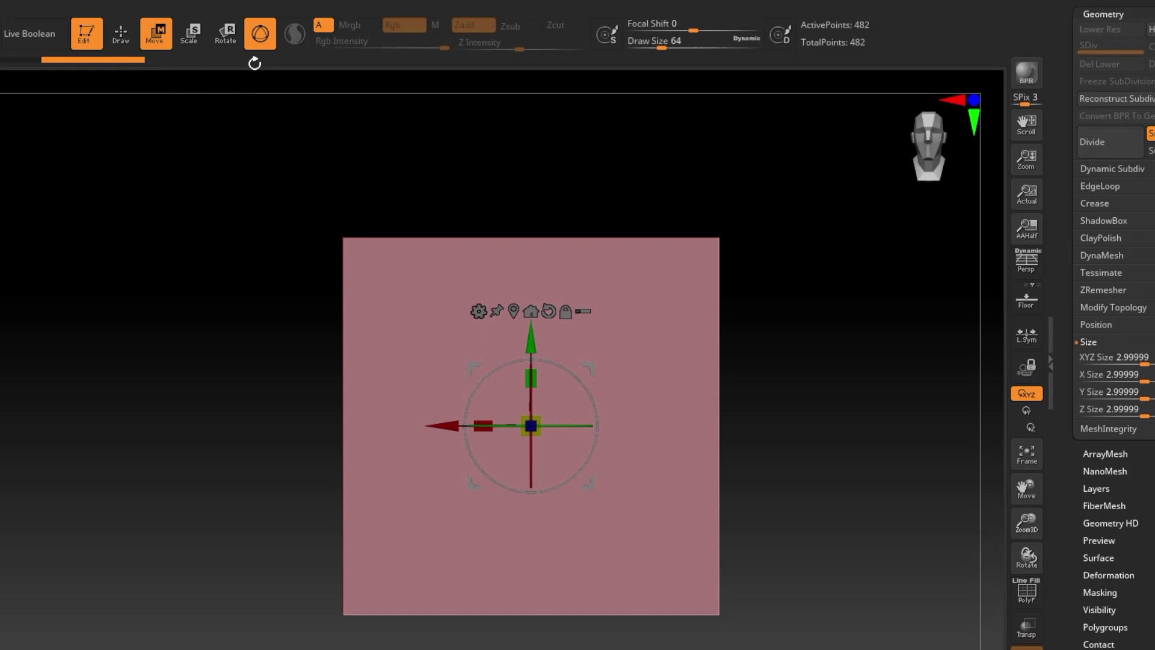
left_click(261, 35)
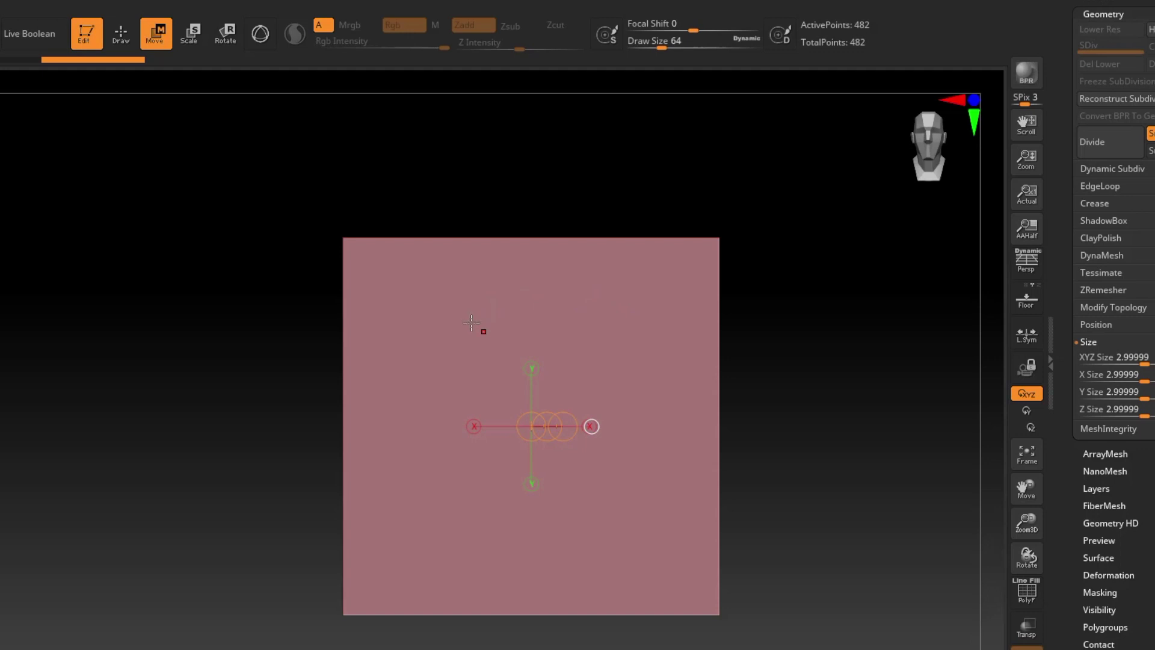
left_click(1027, 601)
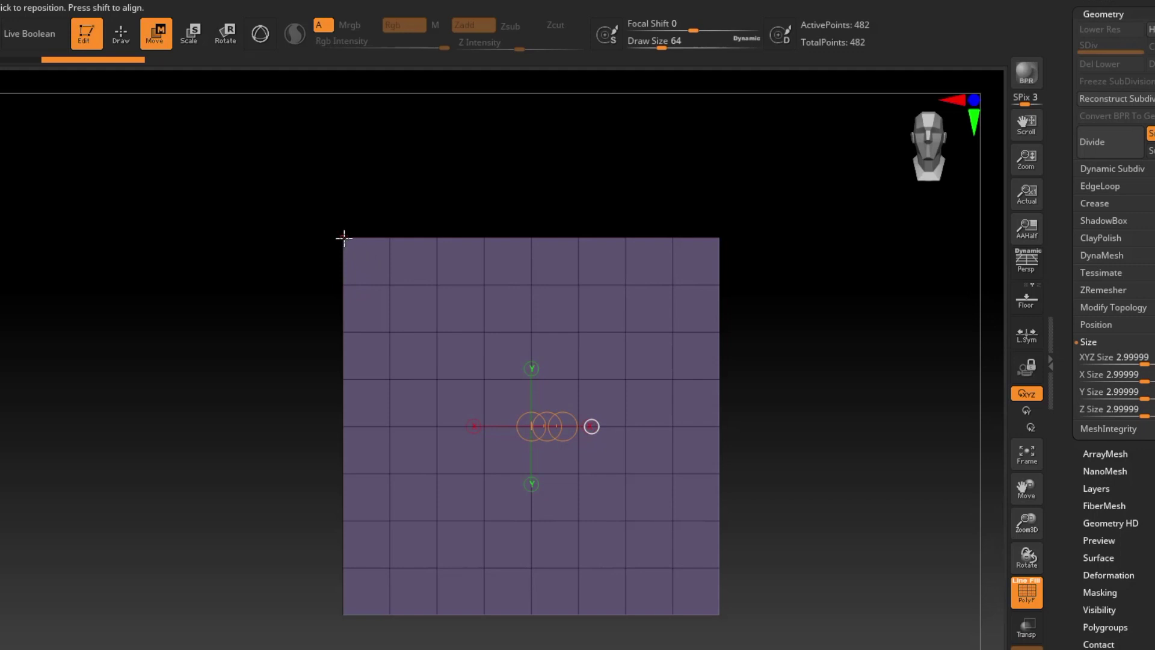
- Lay the Transpose line along the cube's top edge, reading 2.9999 units
left_click_drag(343, 238, 718, 239, "alt")
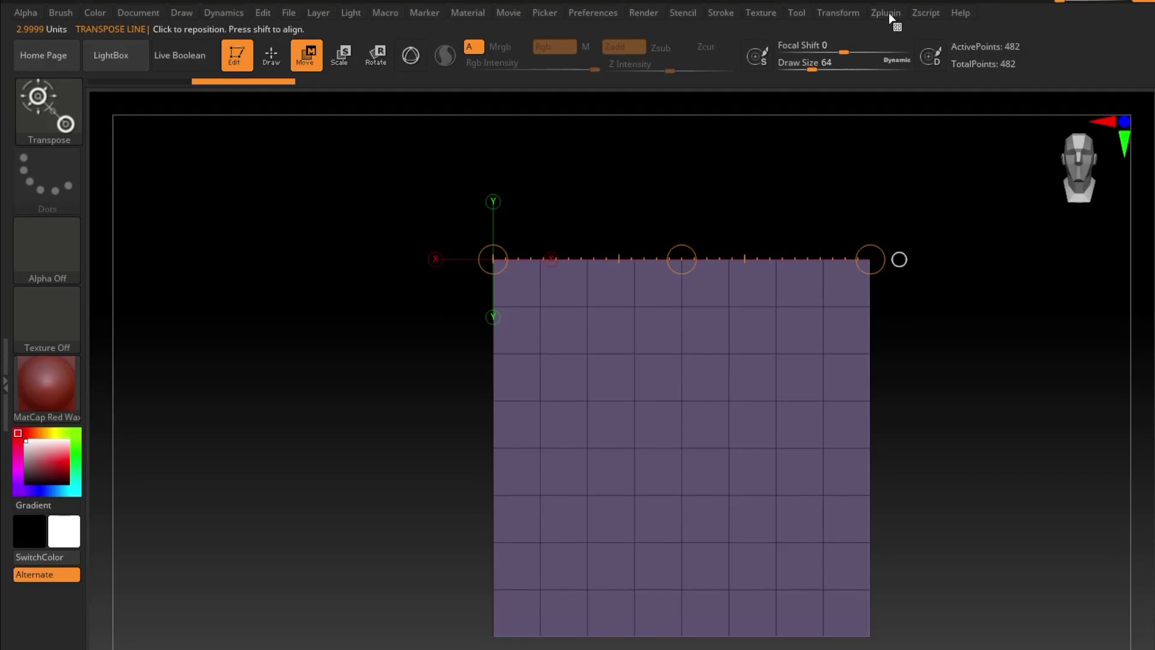
- In 3D Print Hub, update size ratios and choose a 3.00 x 3.00 x 3.00 mm export size
left_click(888, 13)
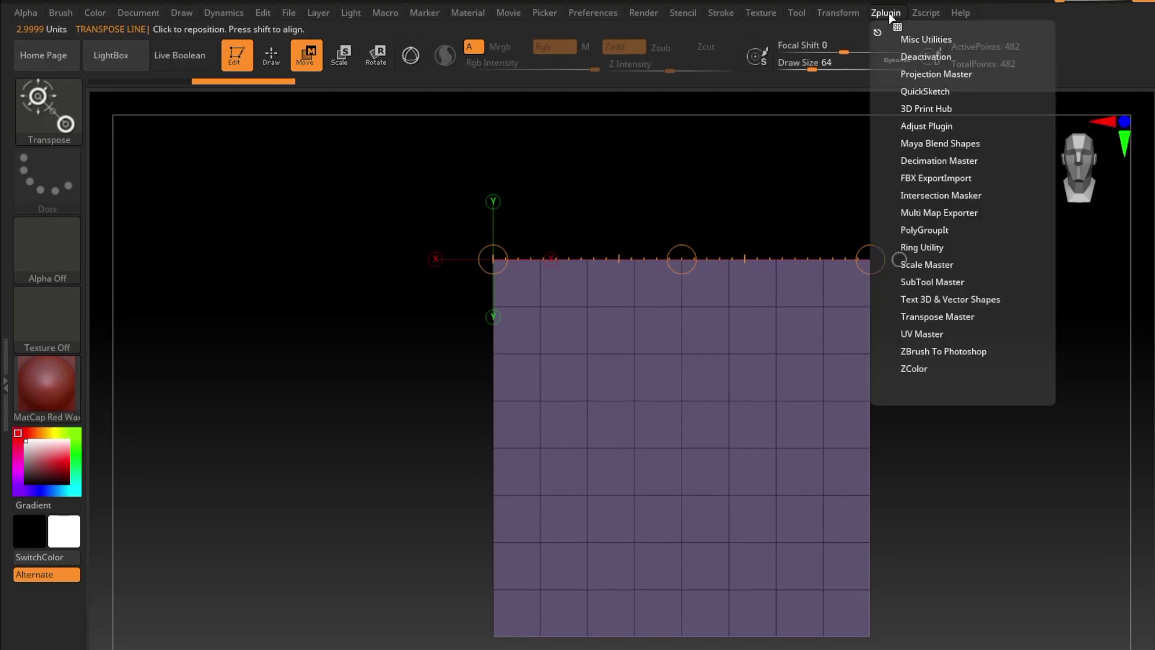
left_click(934, 109)
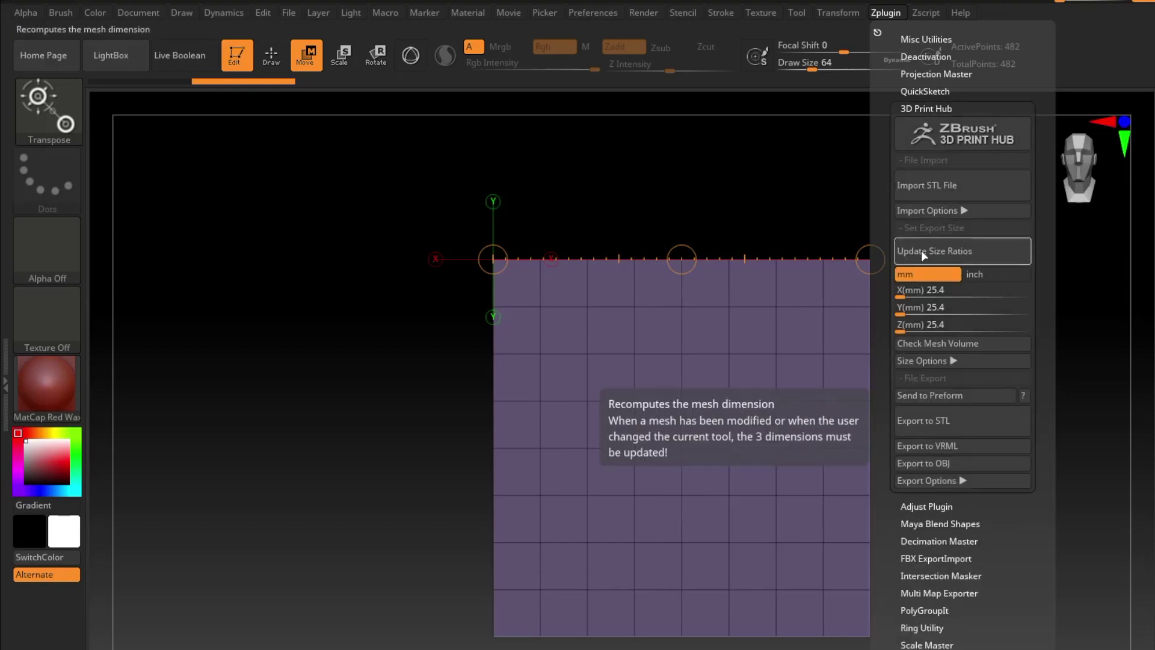
left_click(974, 258)
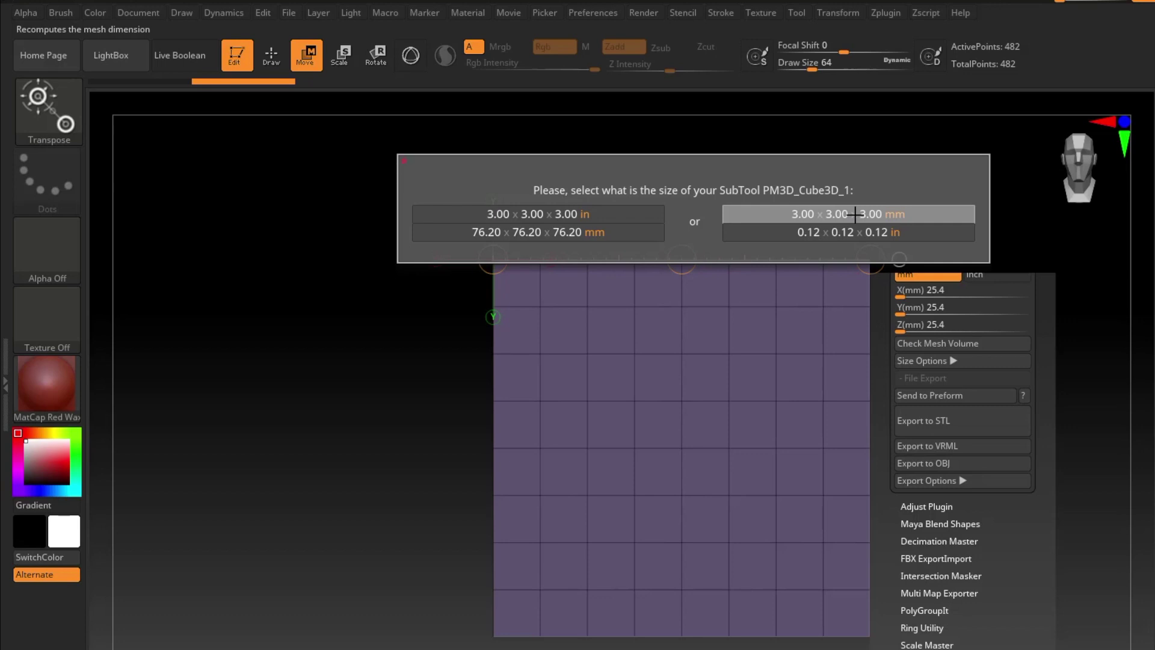
left_click(846, 215)
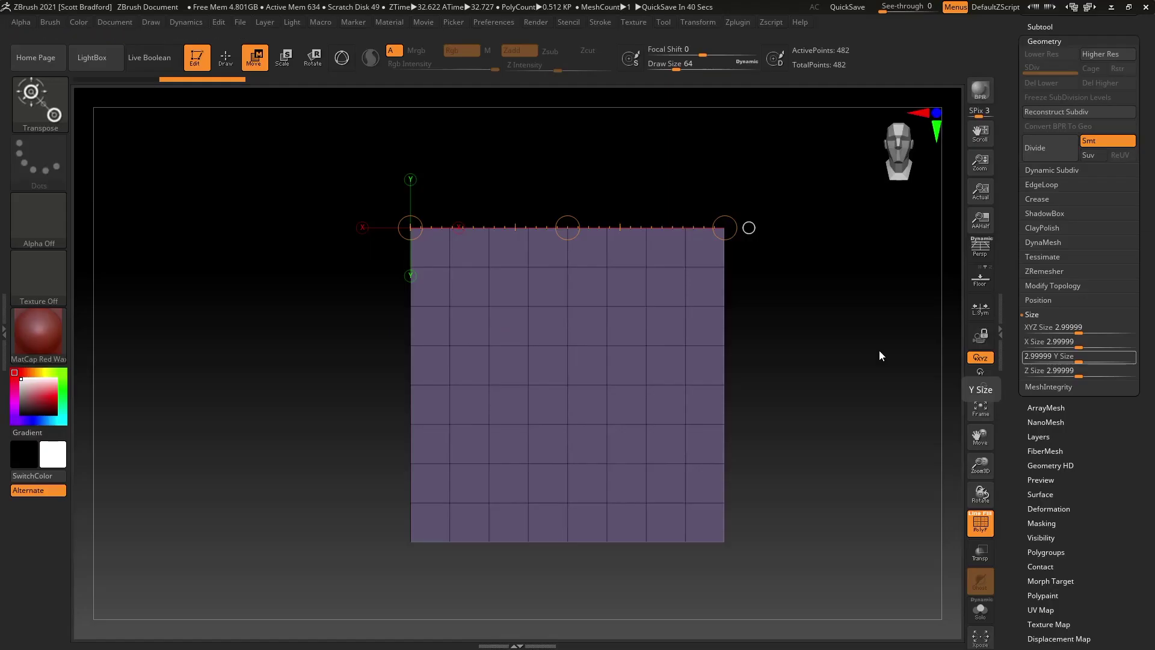
- Return to front view and redraw the Transpose line along the cube's bottom edge from the bottom-left corner
left_click_drag(768, 408, 735, 374)
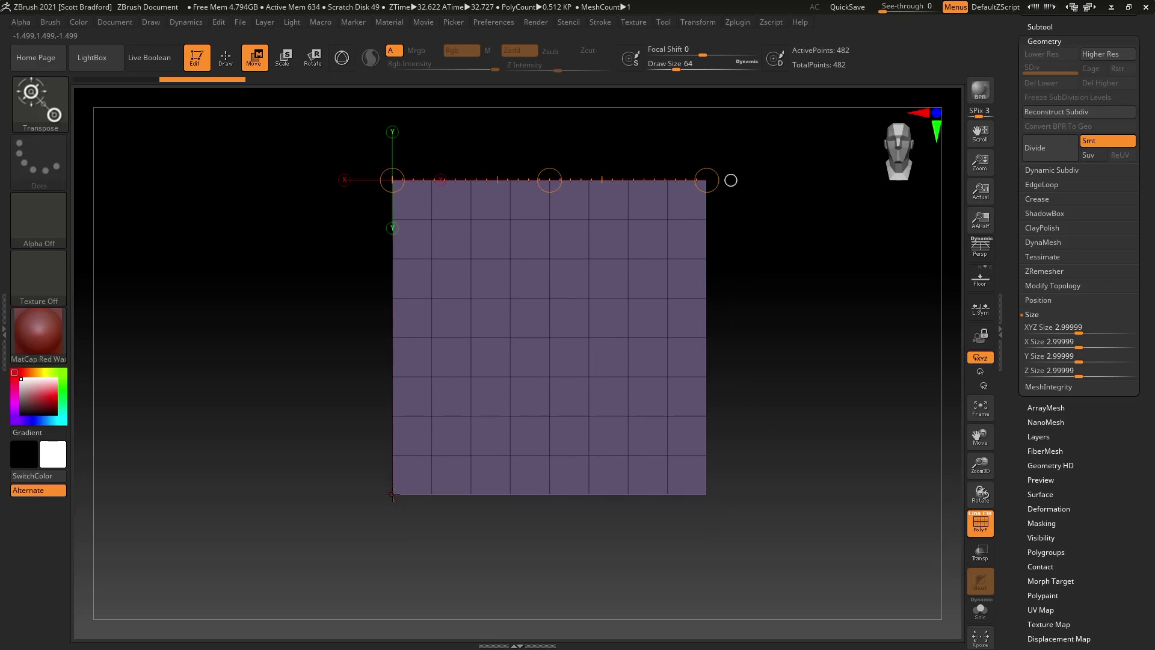
left_click_drag(392, 495, 706, 490)
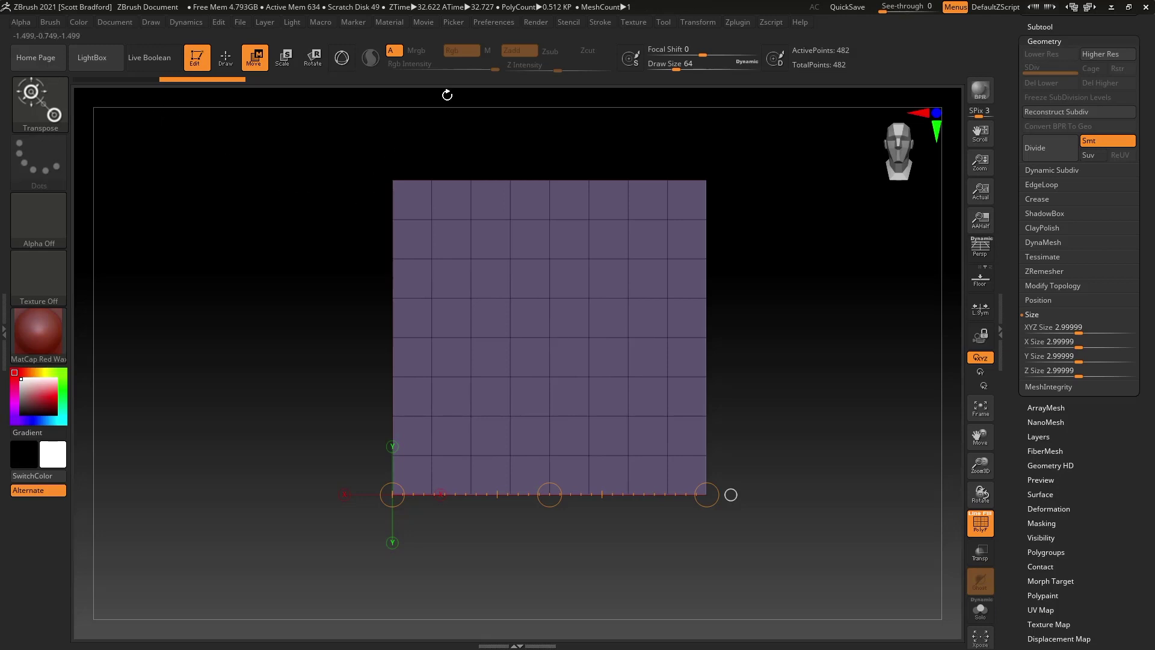
- Rename the Transpose Units in Preferences to mm
left_click(494, 22)
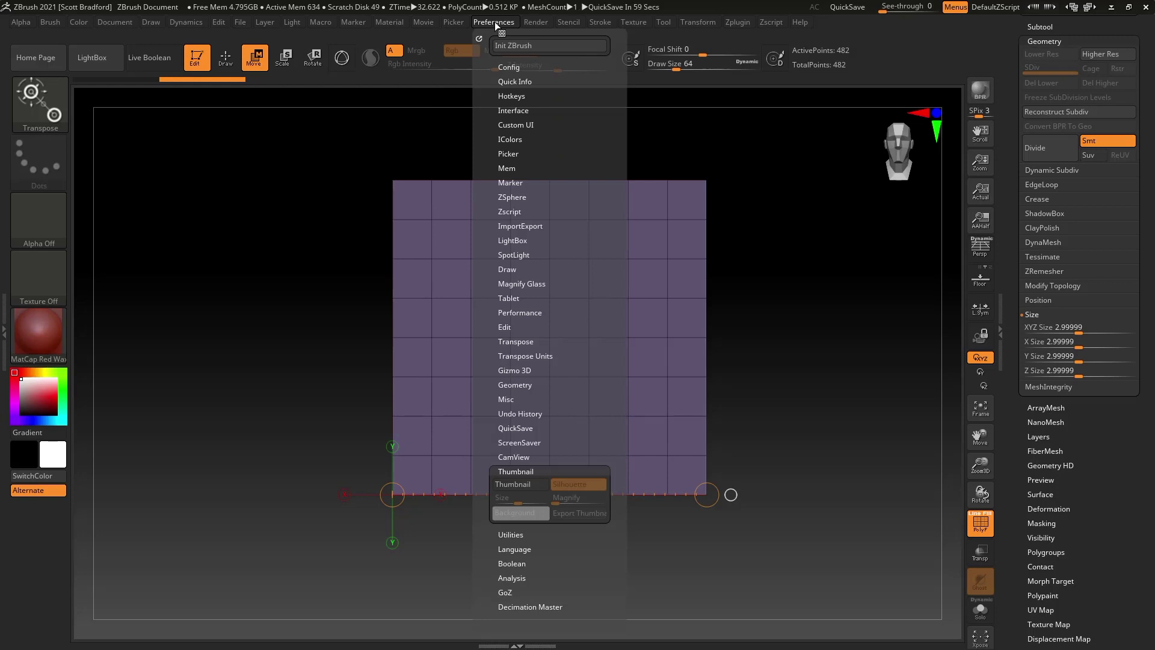
left_click(536, 357)
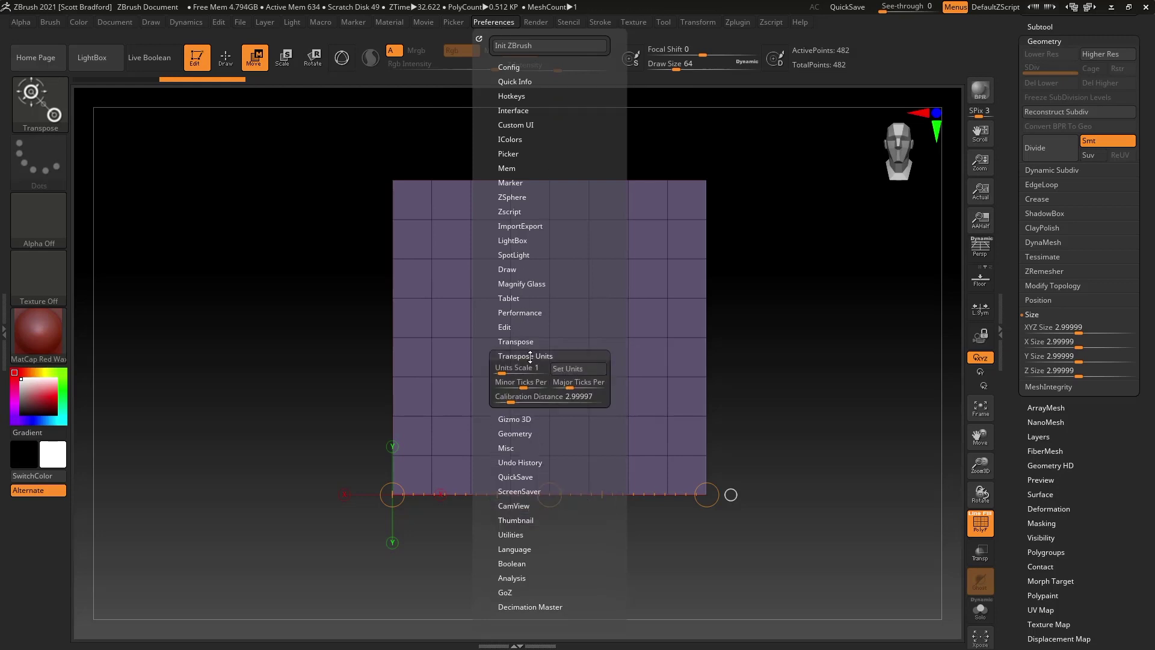
left_click(580, 370)
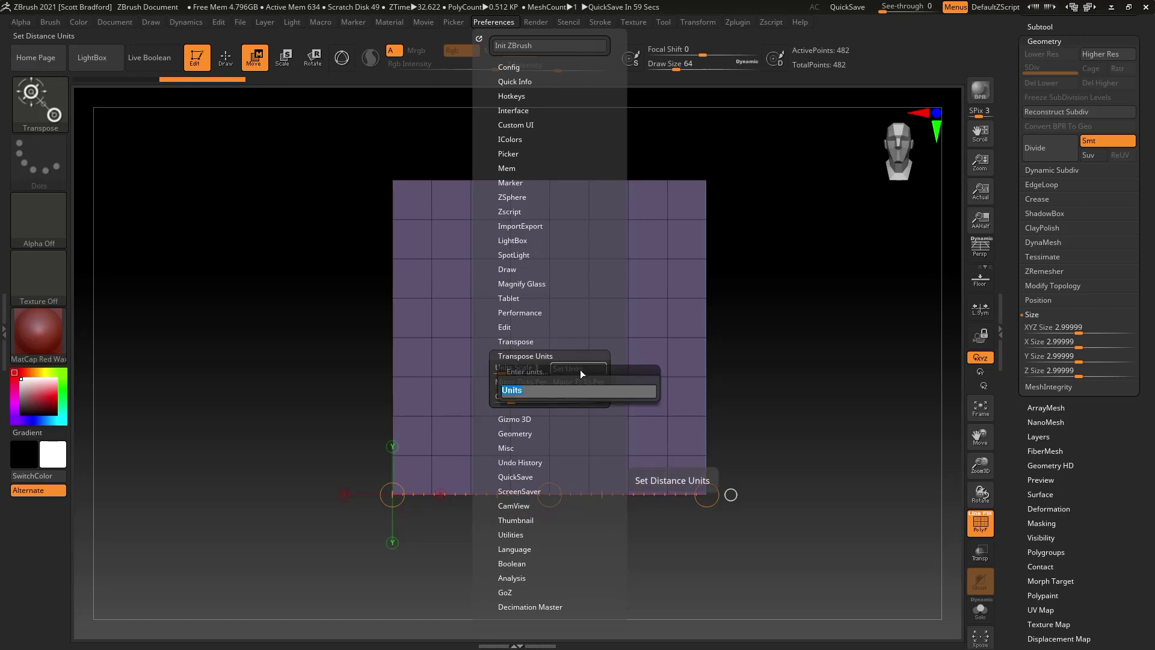
type("mm")
key("Return")
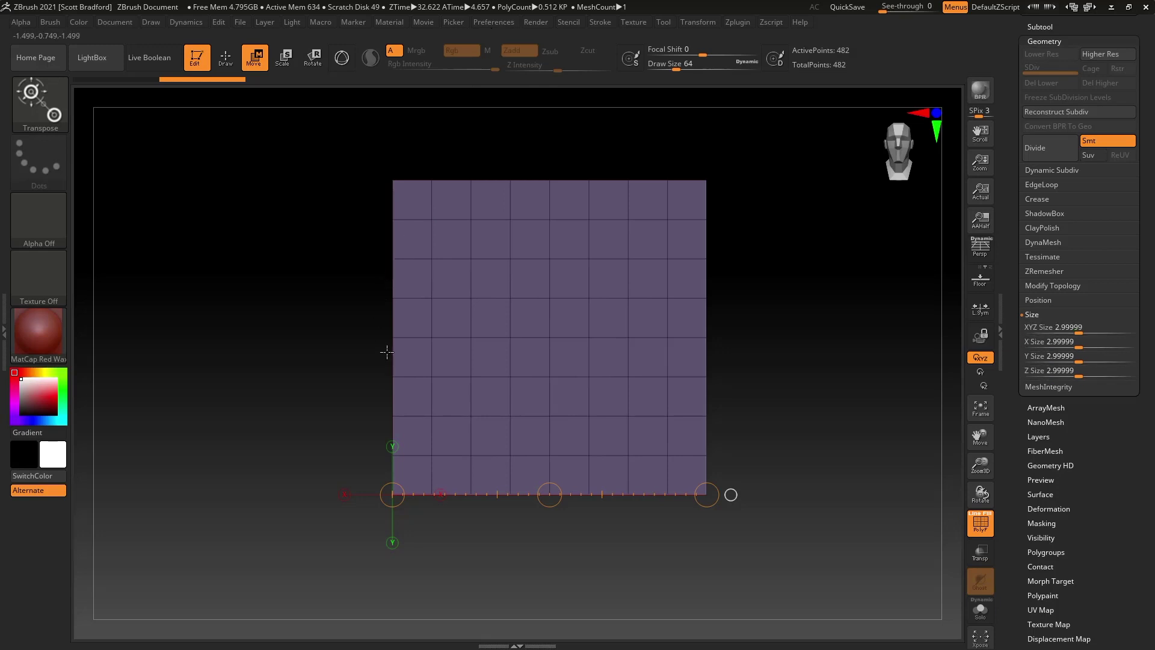
- Set the transpose Calibration Distance to 2.99997 to match the cube's X size
left_click(486, 24)
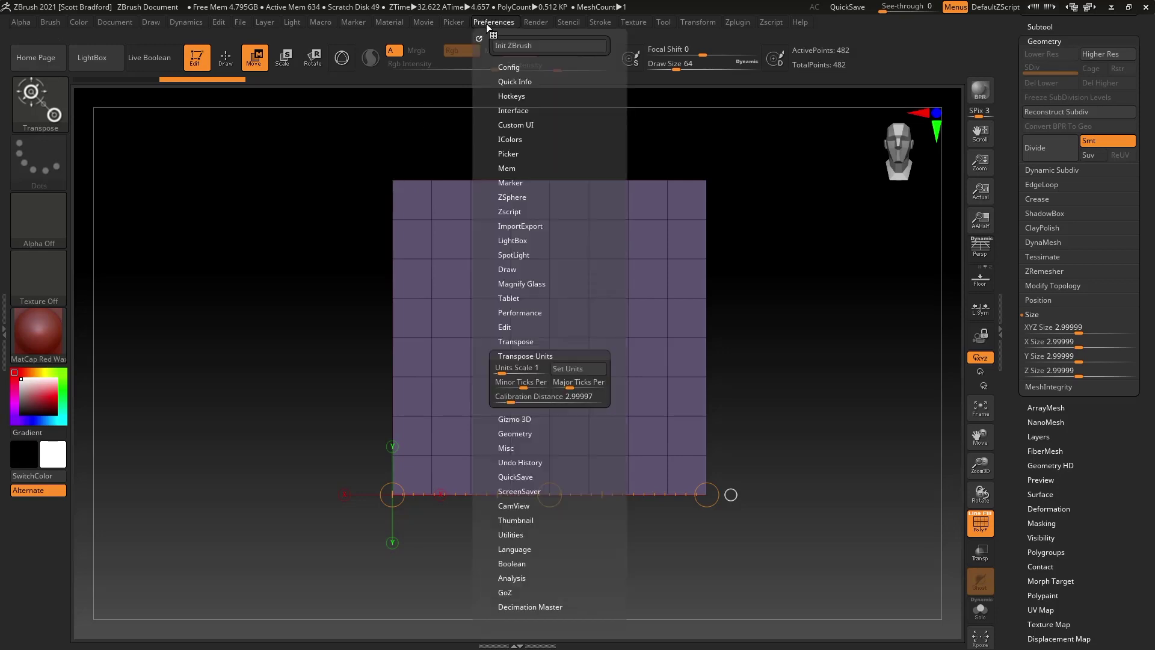
left_click(503, 397)
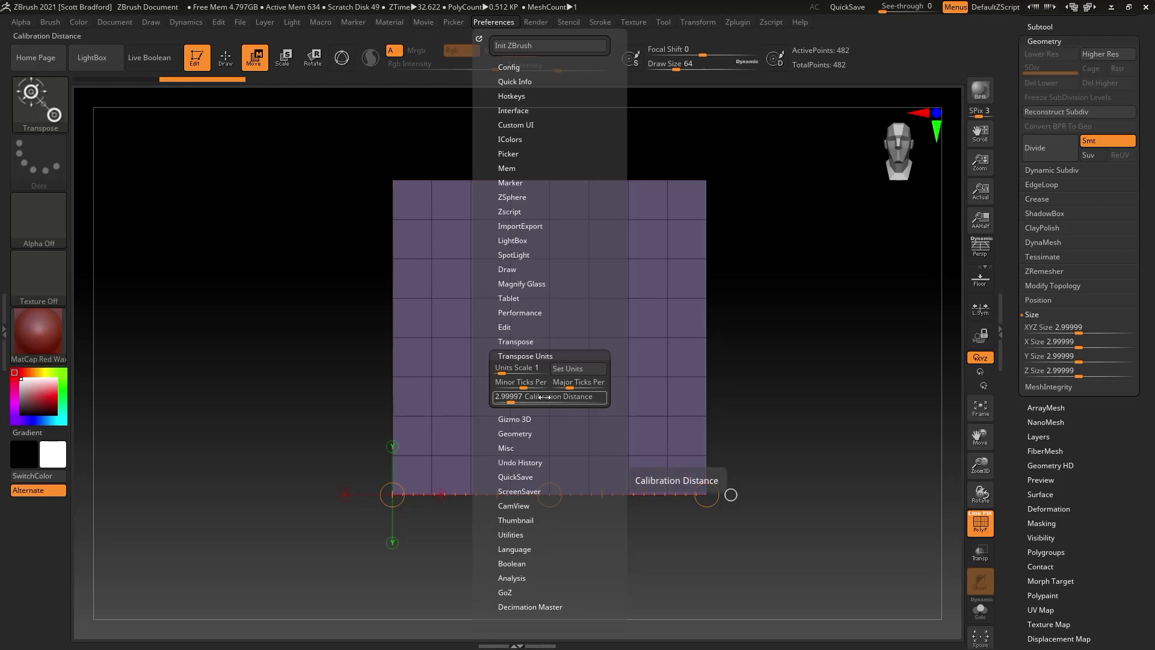
left_click(1062, 341)
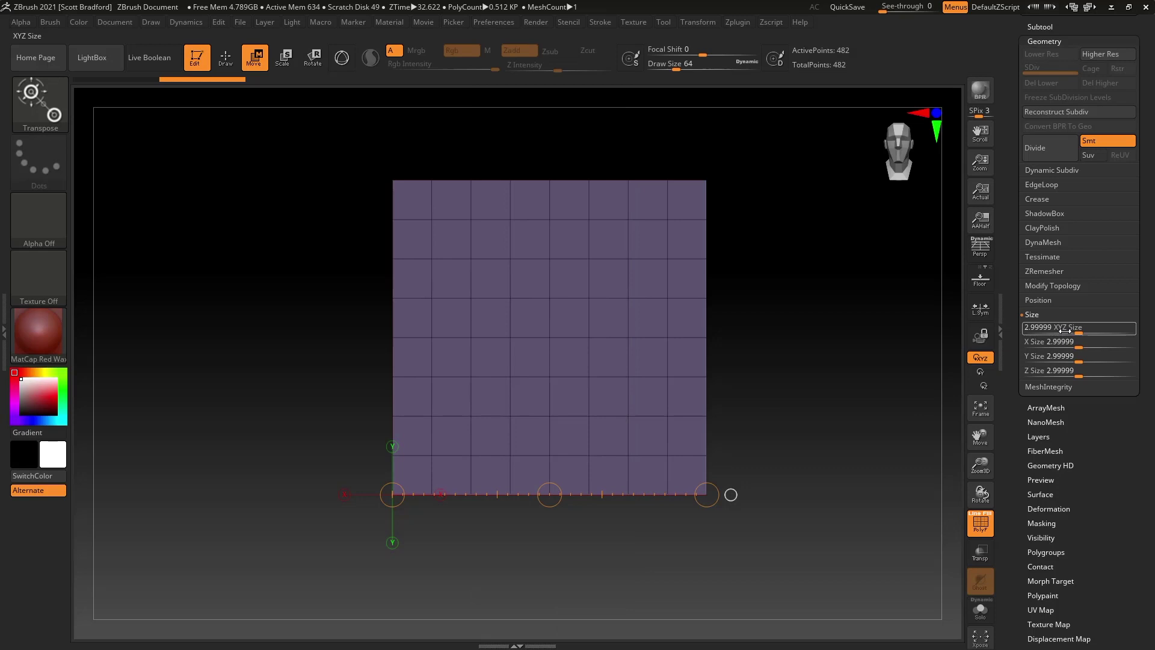
left_click(487, 23)
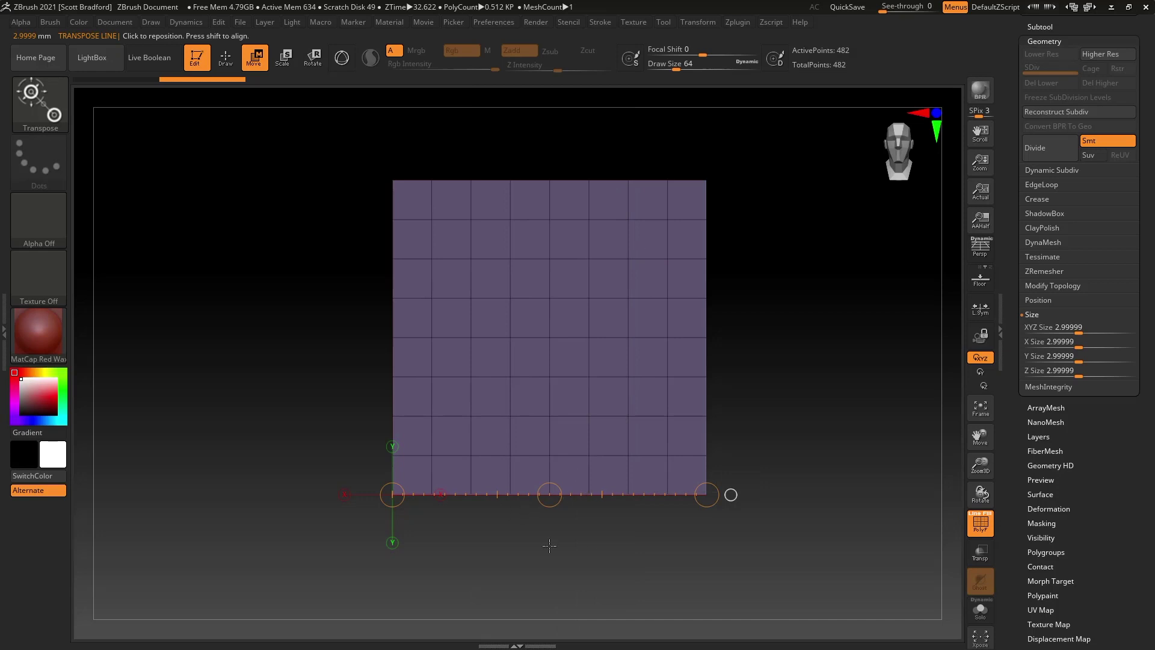
scroll(1148, 305, "up", 5)
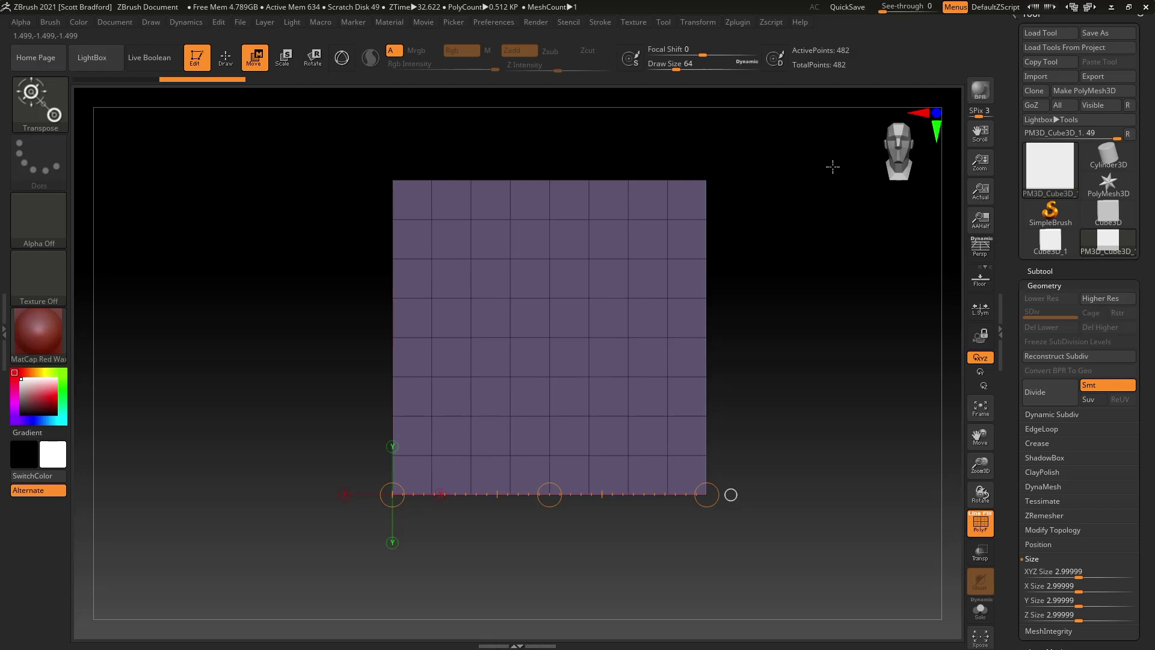
- Replace the cube with a Sphere3D divided twice to level 3, with PolyF wireframe showing
left_click(1027, 181)
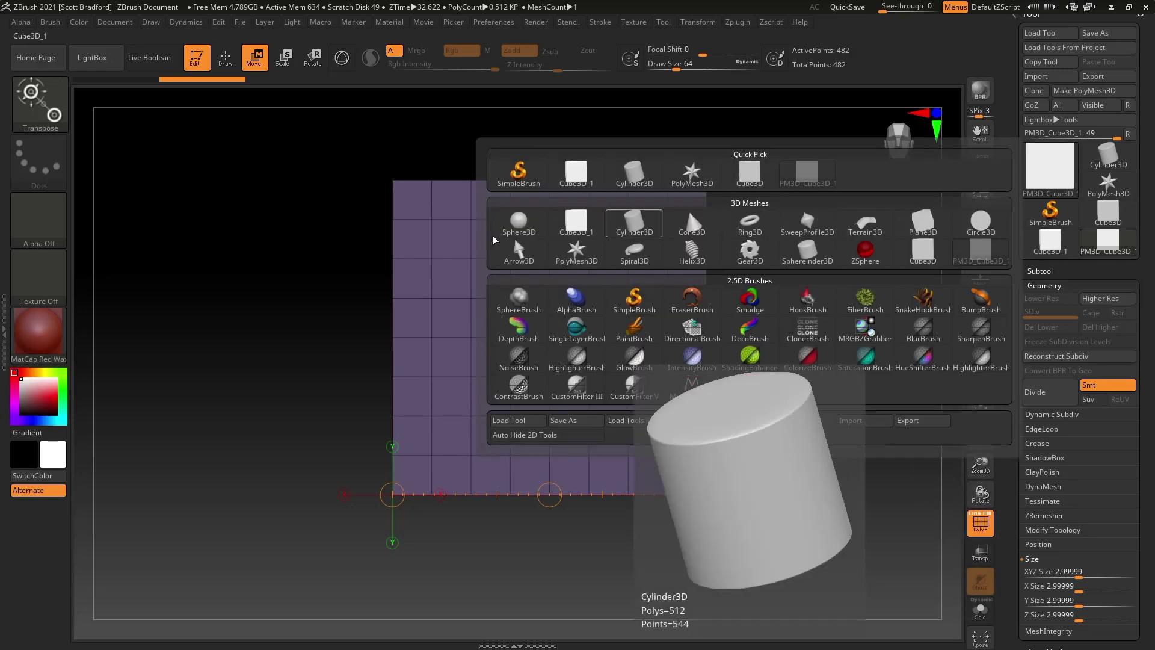
left_click(527, 227)
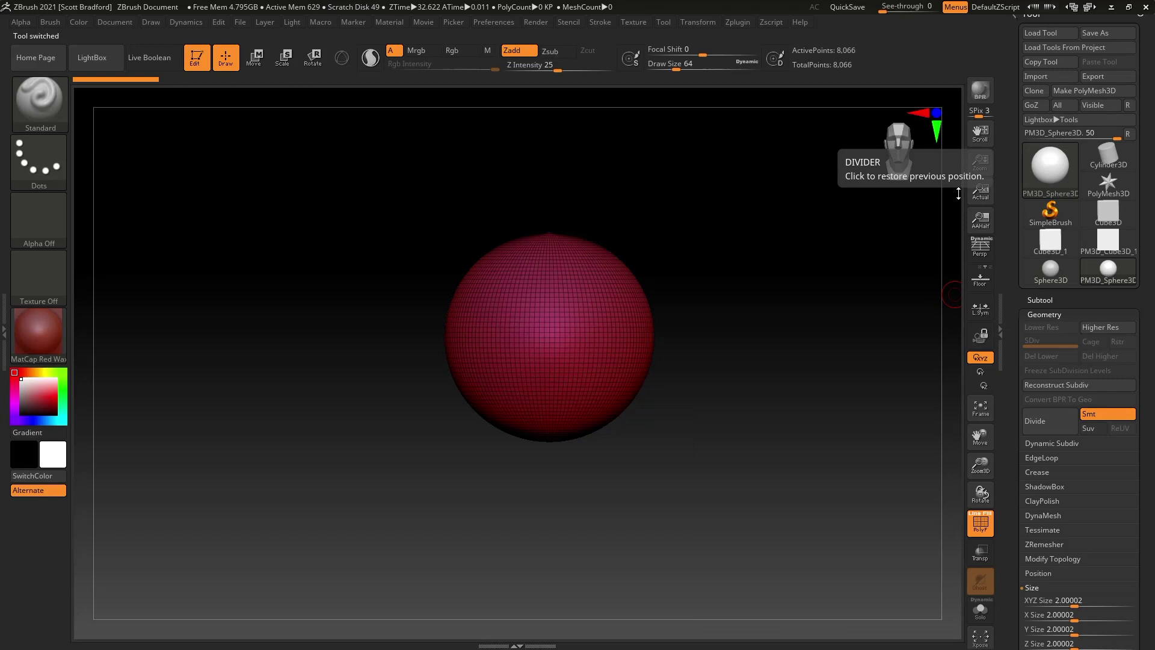
right_click_drag(559, 380, 569, 481, "ctrl")
left_click(1049, 420)
left_click(1049, 420)
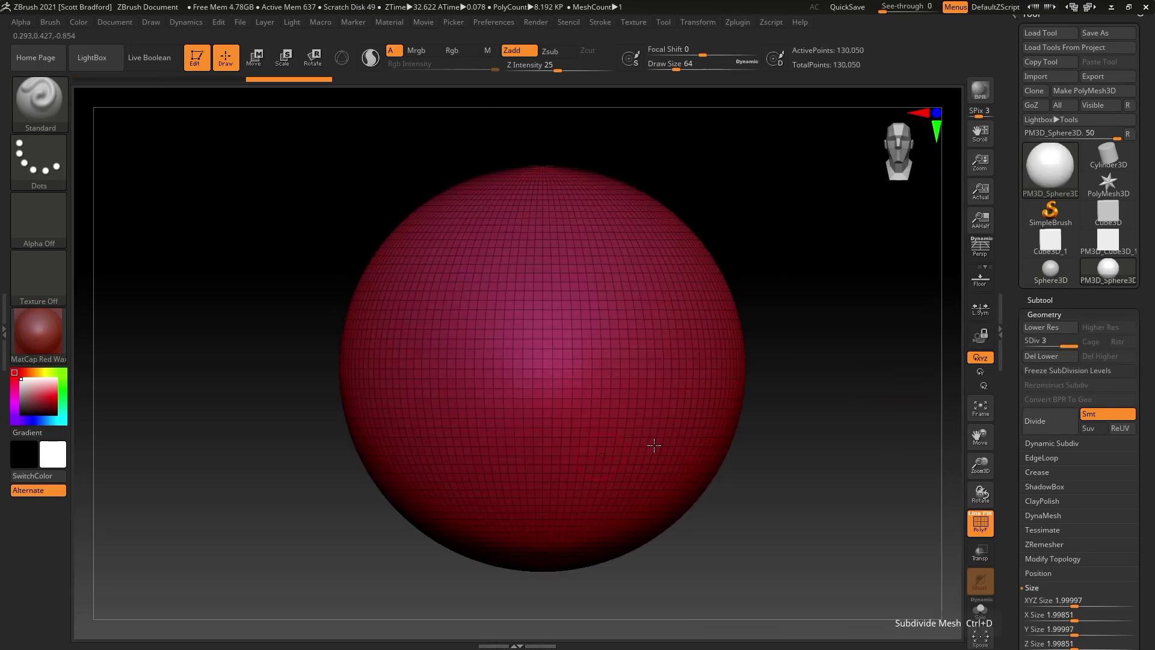
left_click(987, 534)
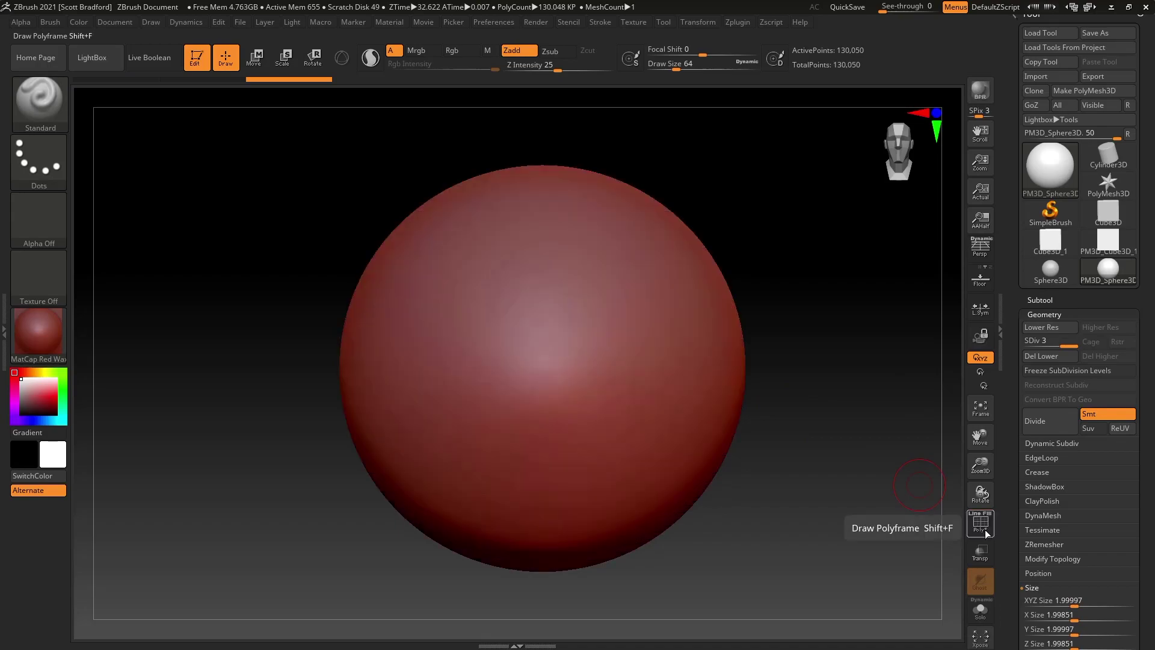
left_click(986, 534)
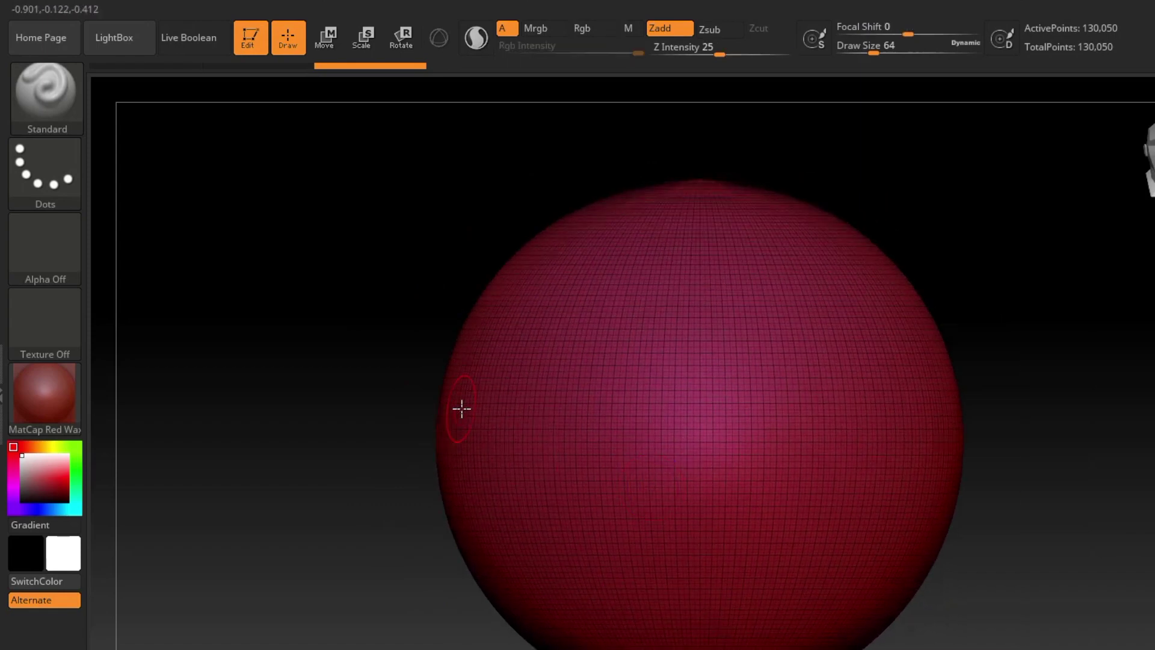
- Measure the sphere's full width with a transpose line reading 1.9916 mm, then compare it with Geometry > Size
left_click(325, 38)
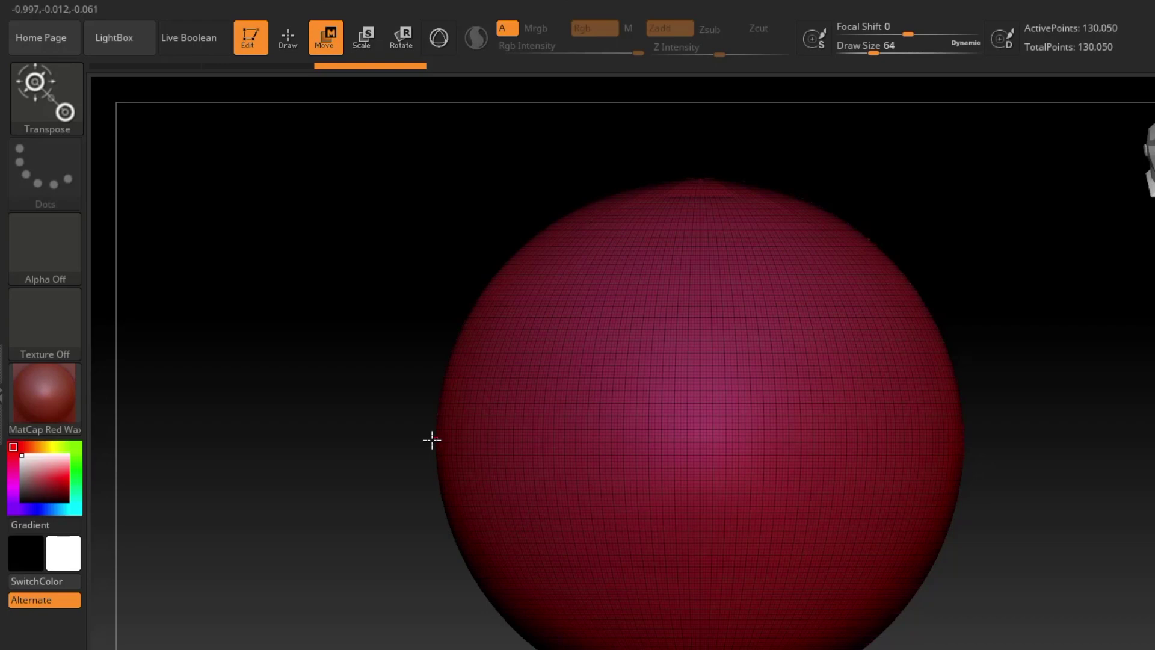
left_click_drag(431, 440, 961, 439)
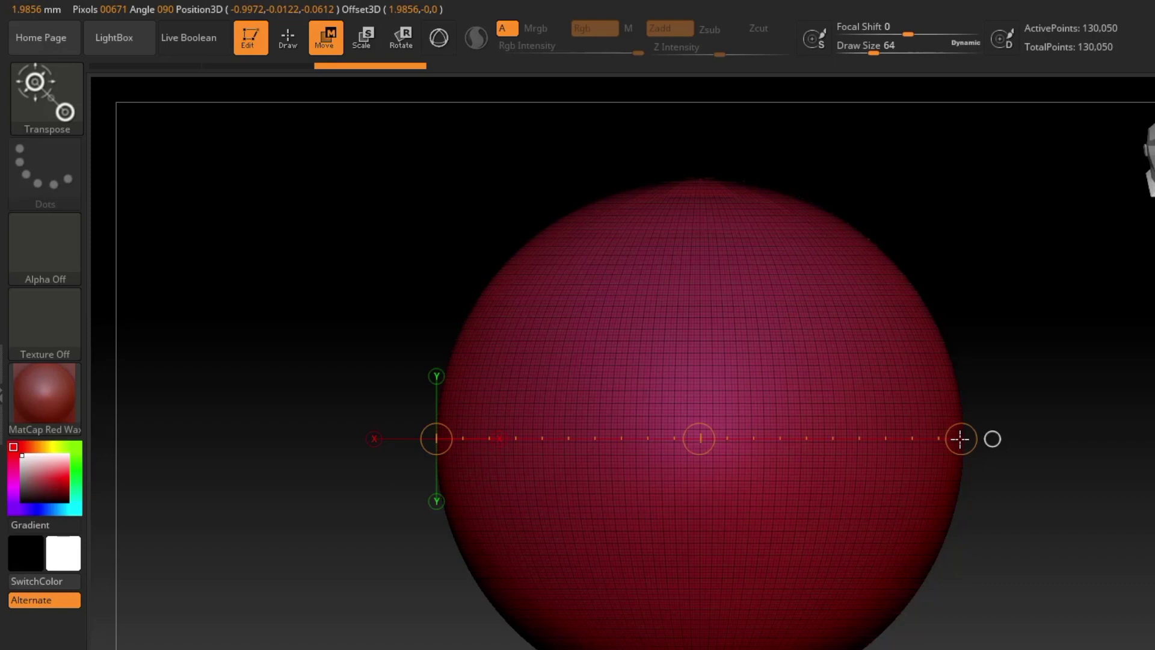
left_click_drag(961, 438, 963, 438)
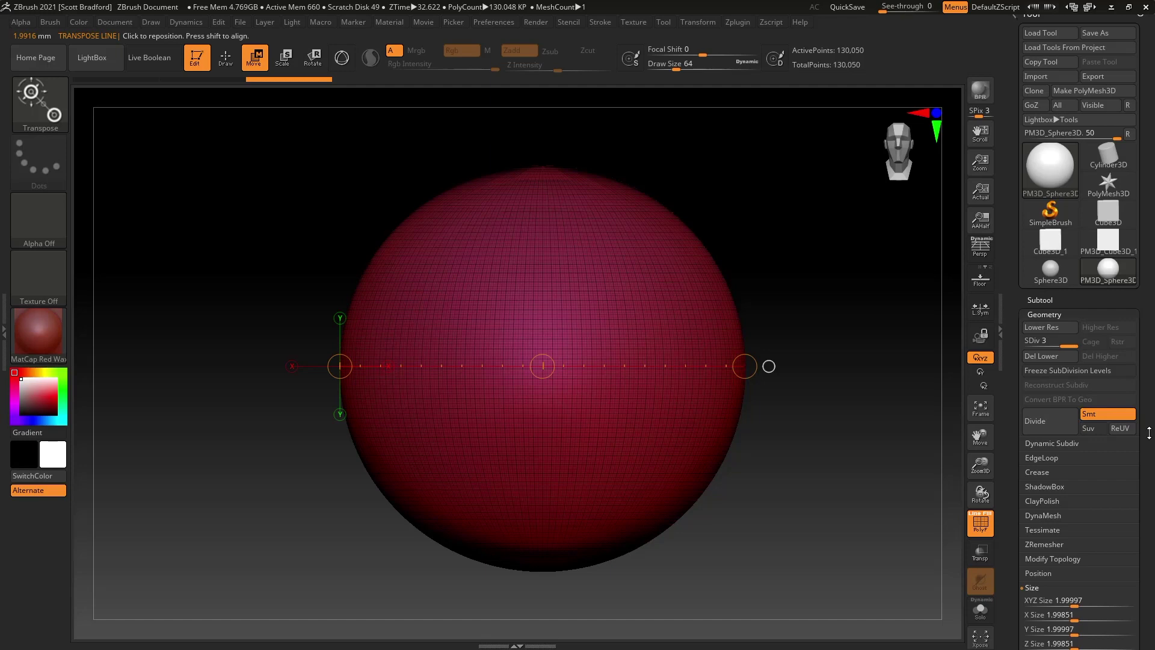
scroll(1154, 417, "down", 3)
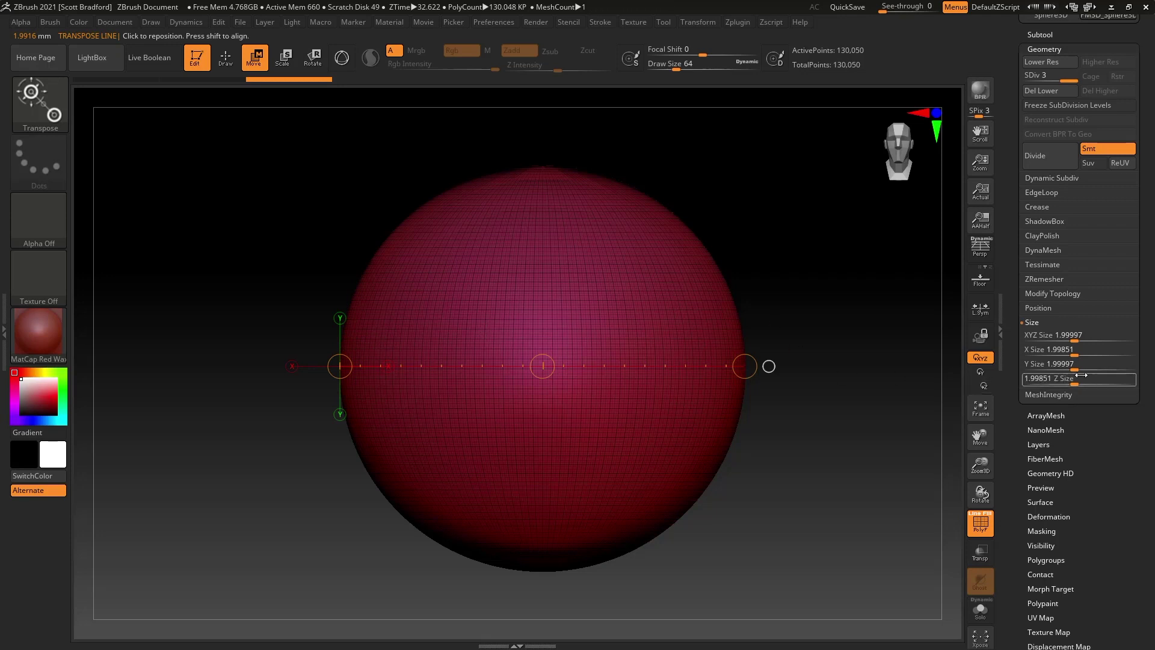
left_click(1047, 349)
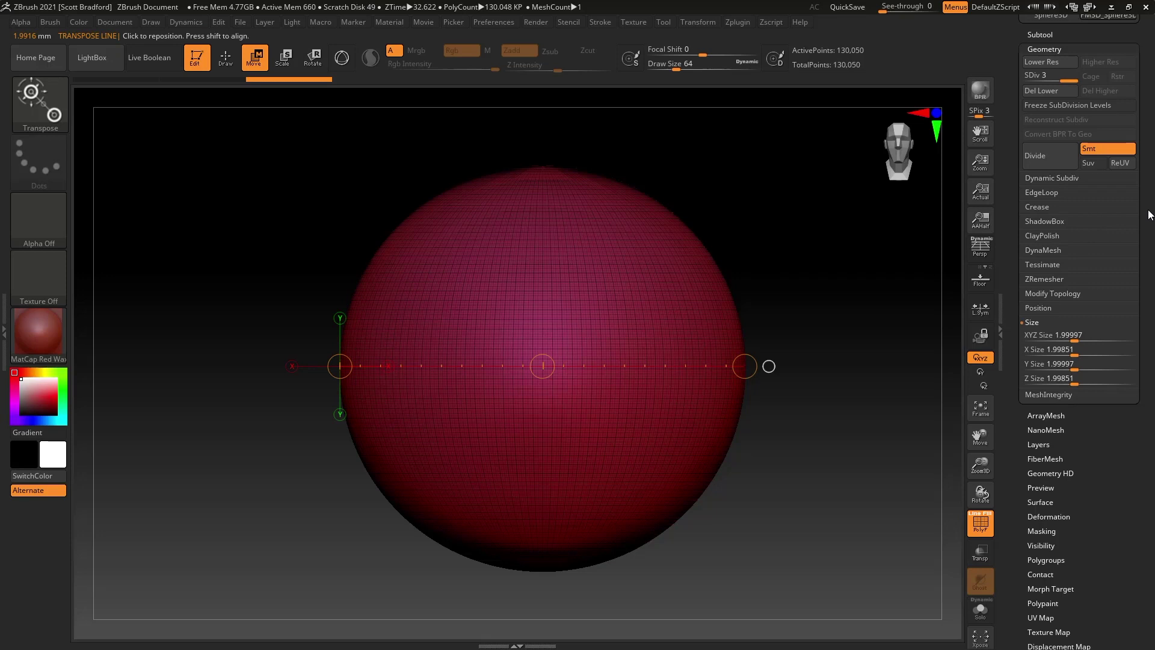
scroll(1148, 215, "up", 5)
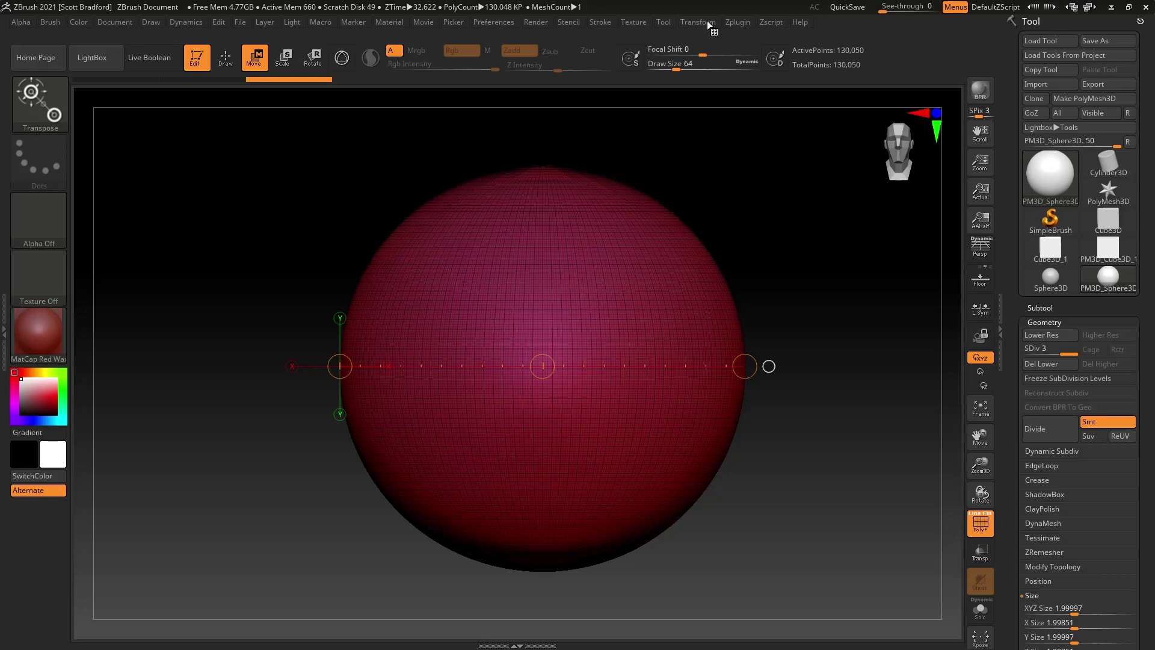
- Update the 3D Print Hub size ratios and choose 2.00 × 2.00 × 2.00 mm for the sphere
left_click(738, 23)
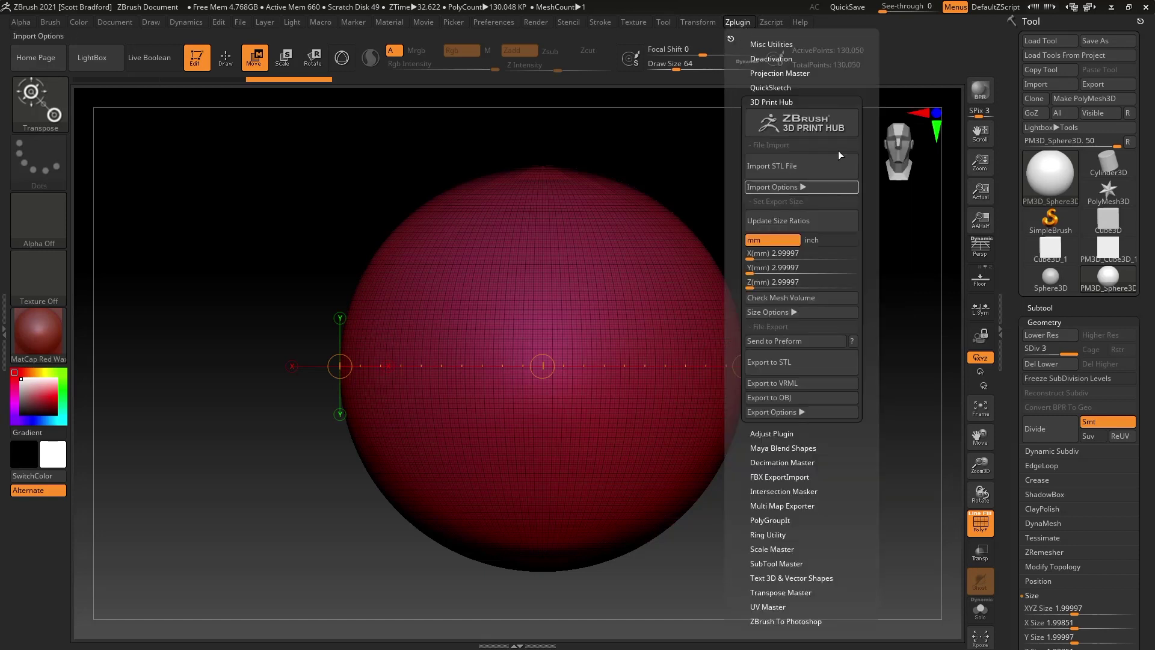
left_click(812, 219)
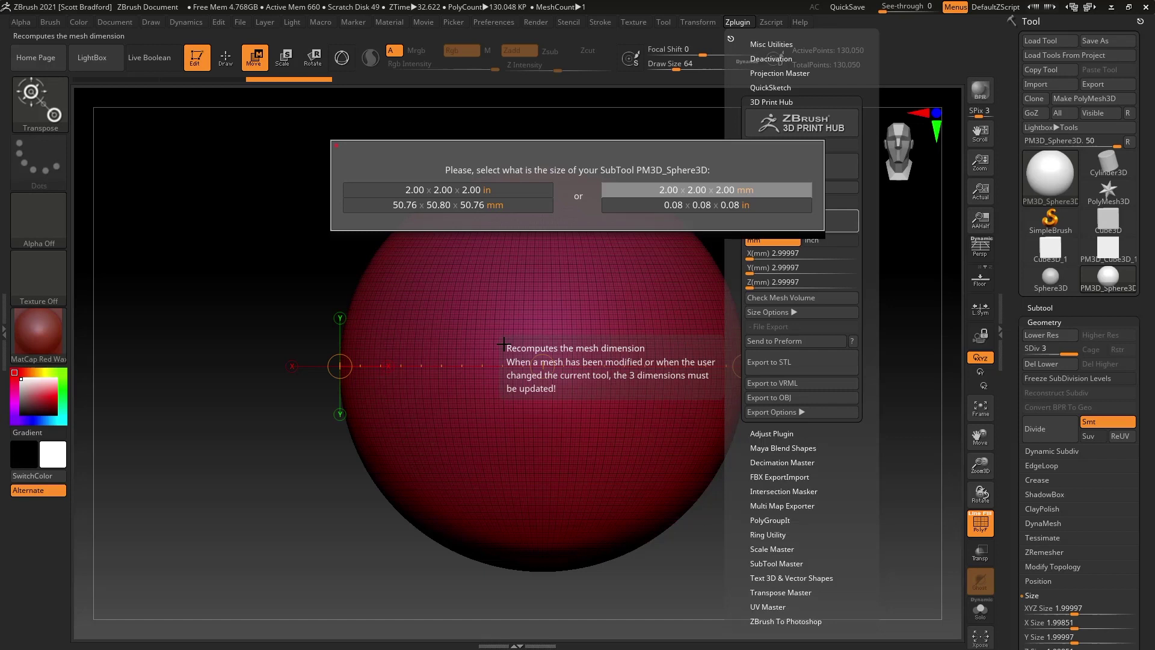
left_click(696, 193)
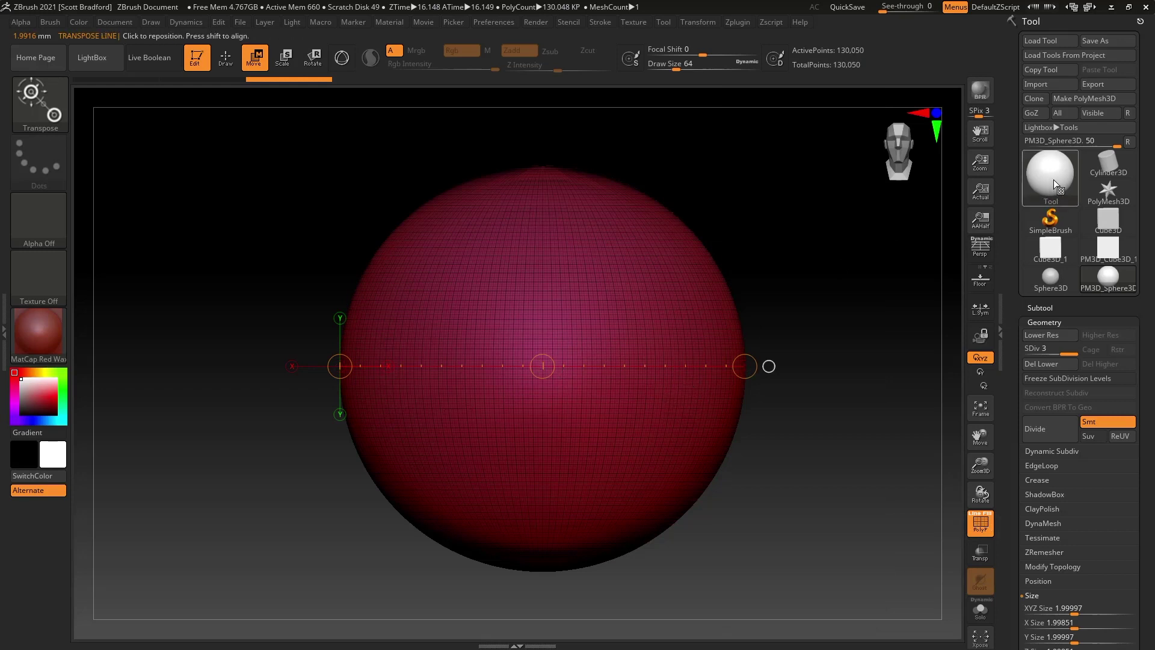
- Replace the sphere with a Ring3D primitive and convert it to an editable PolyMesh3D
mouse_move(1052, 179)
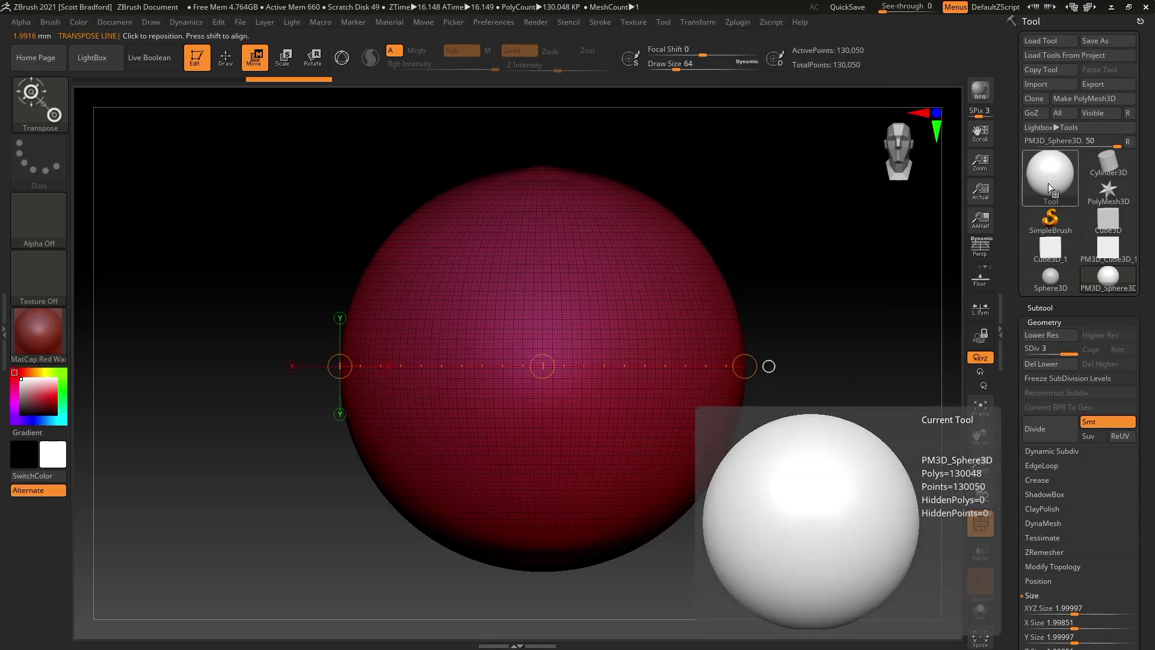
left_click(1048, 177)
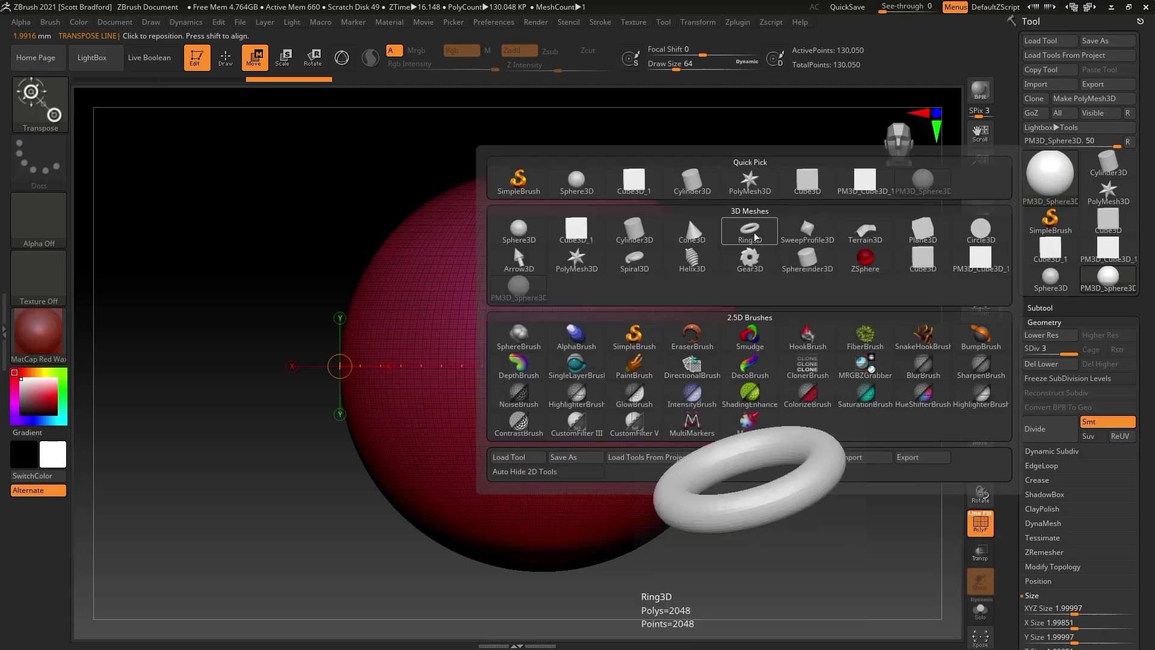
left_click(1050, 182)
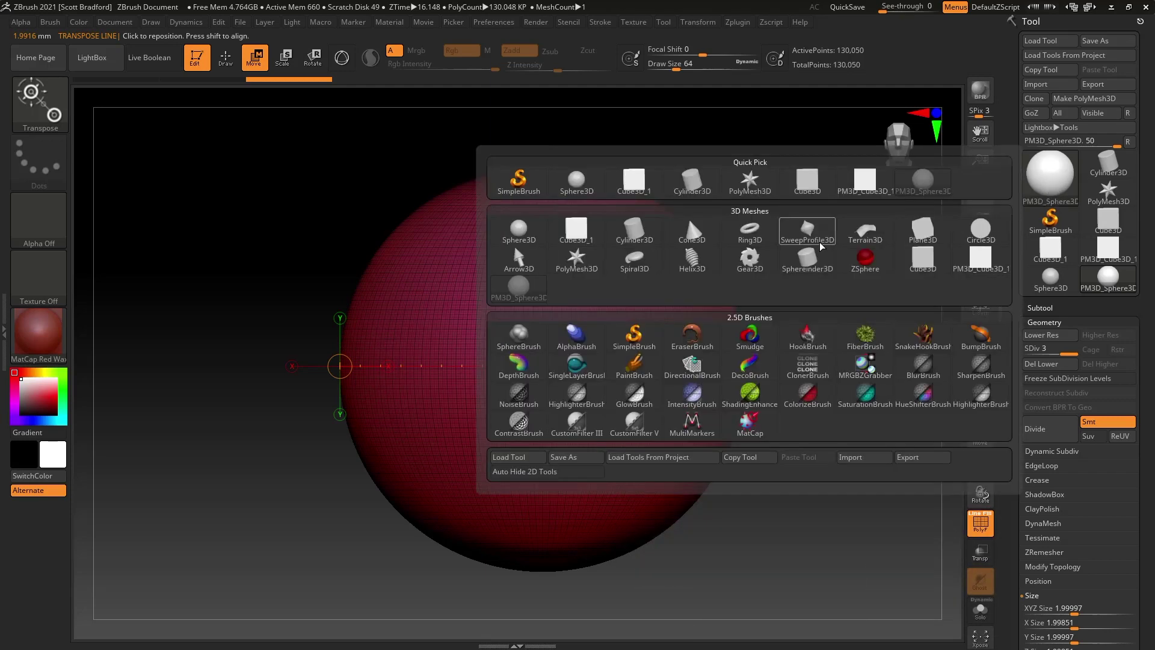
mouse_move(748, 235)
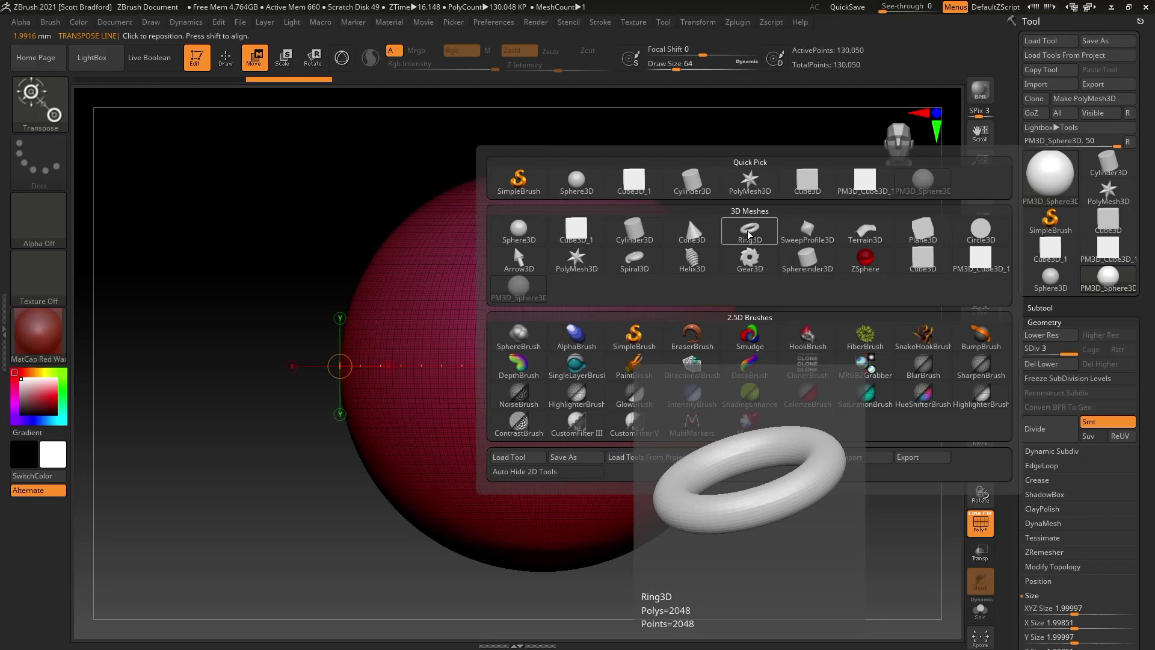
left_click(748, 234)
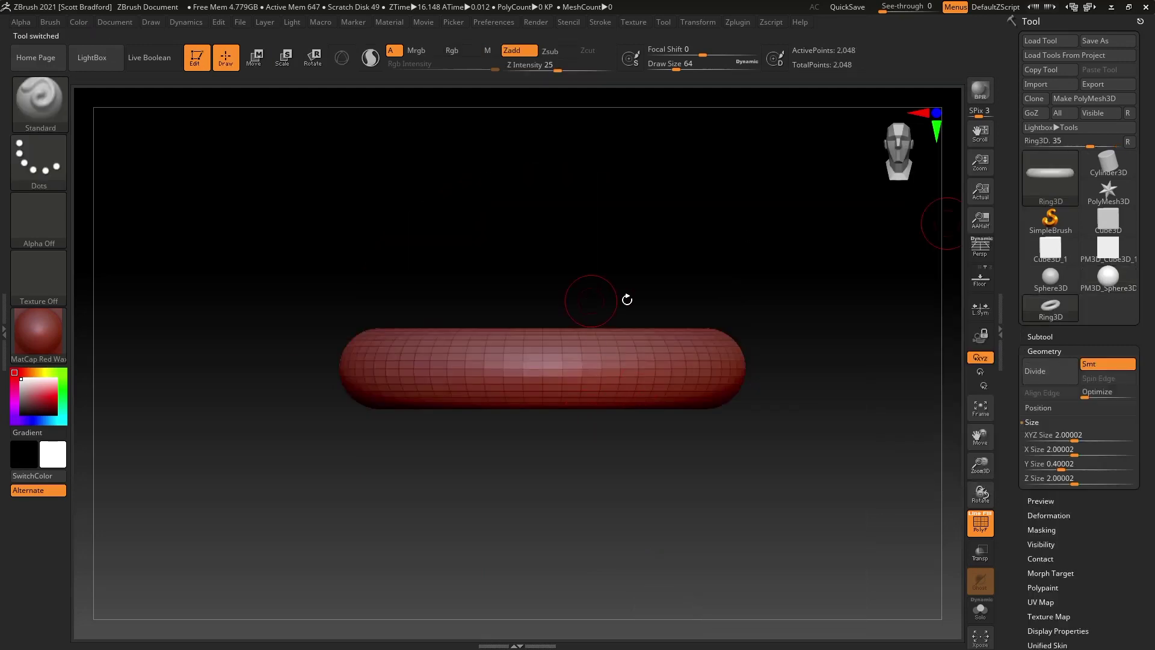
left_click(1083, 97)
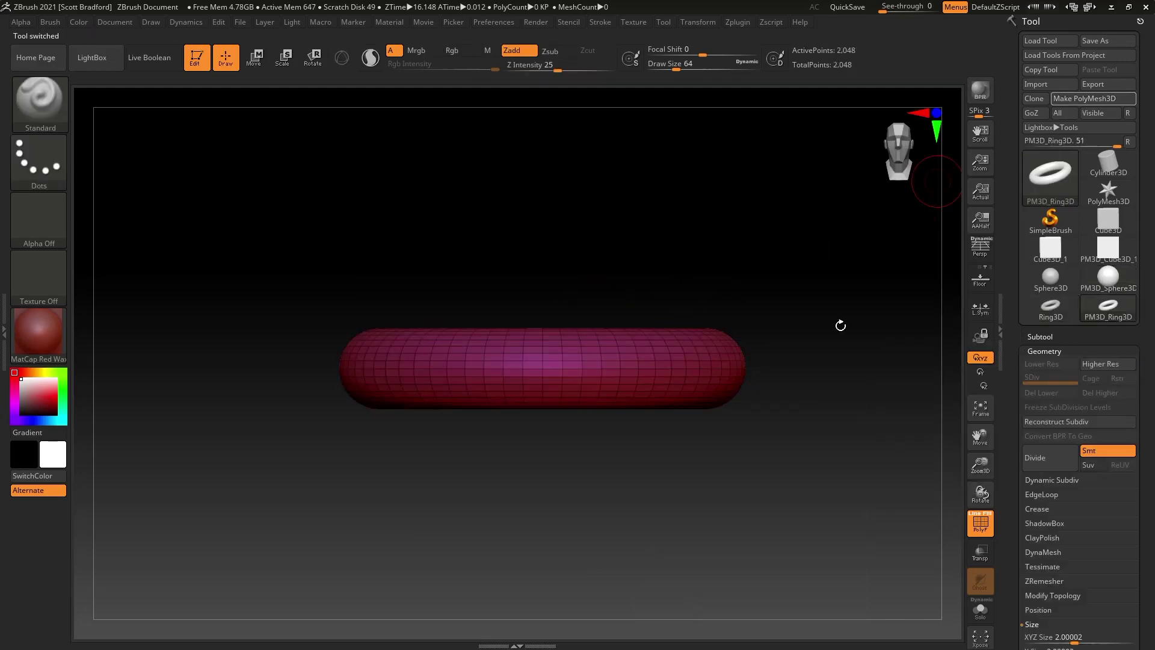
- Turn the ring face-on and check its size of 2.00002 × 0.40002 × 2.00002
left_click_drag(511, 330, 541, 417, "shift")
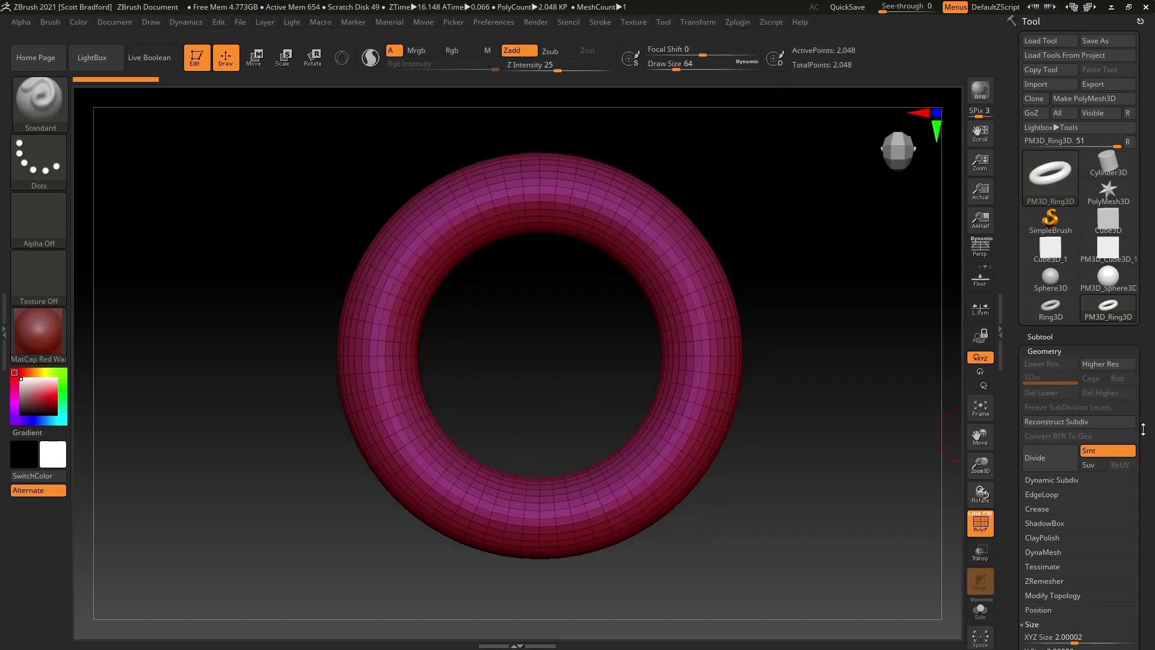
scroll(1139, 333, "down", 3)
scroll(1140, 333, "down", 3)
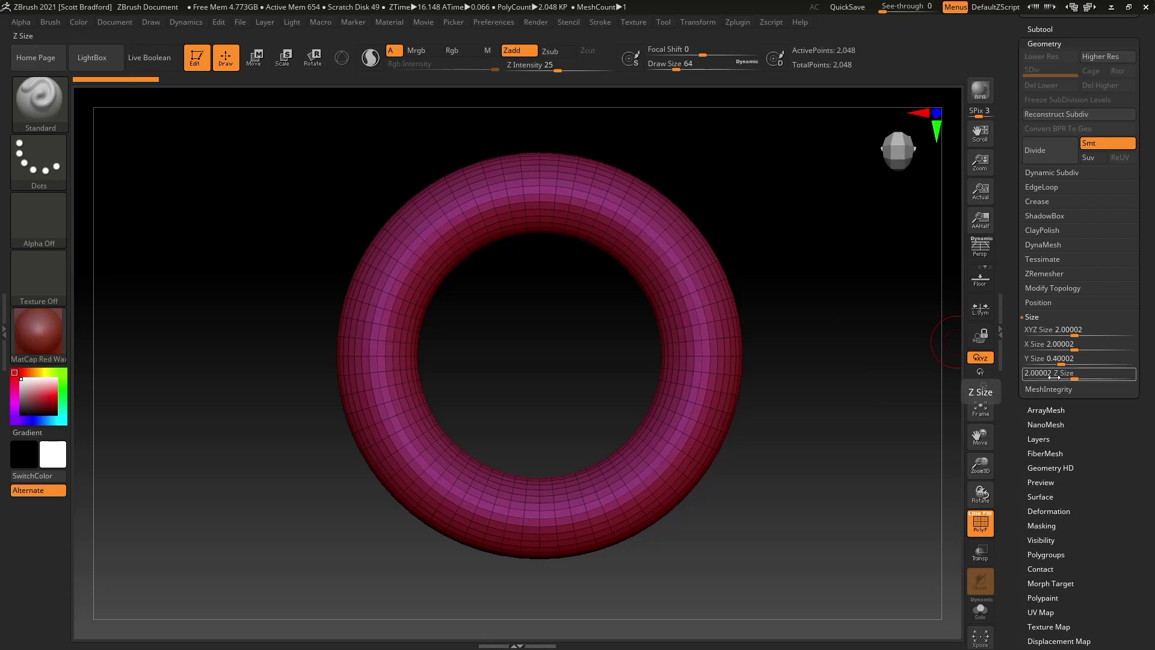
key("Return")
left_click_drag(778, 388, 778, 387, "shift")
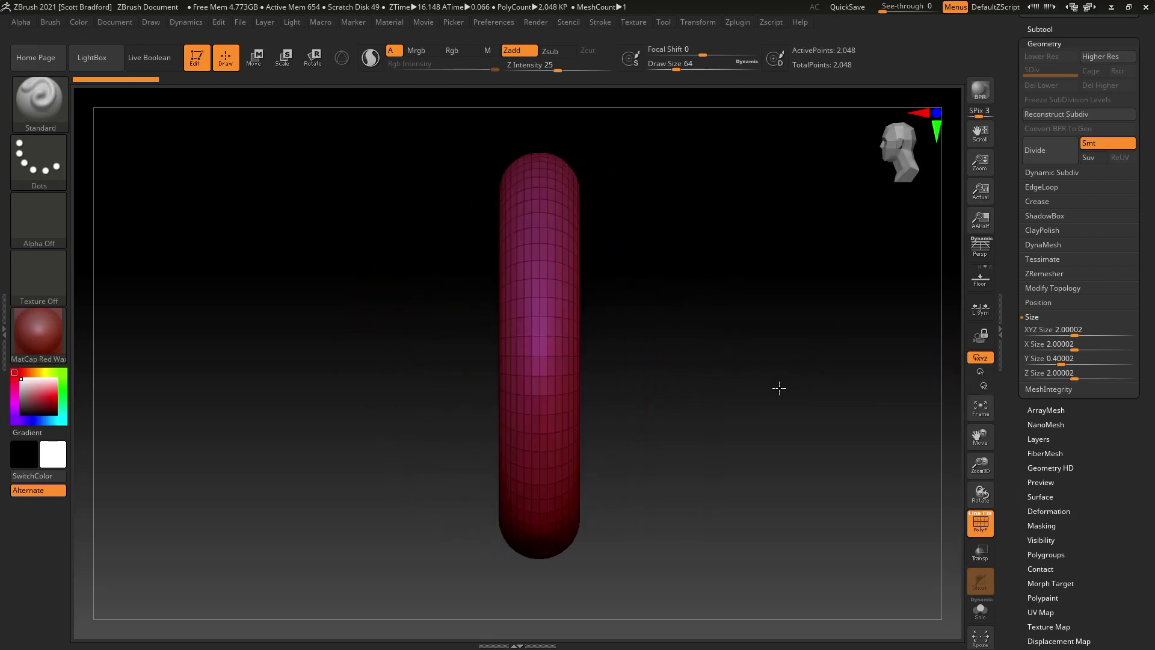
left_click_drag(441, 402, 520, 410, "shift")
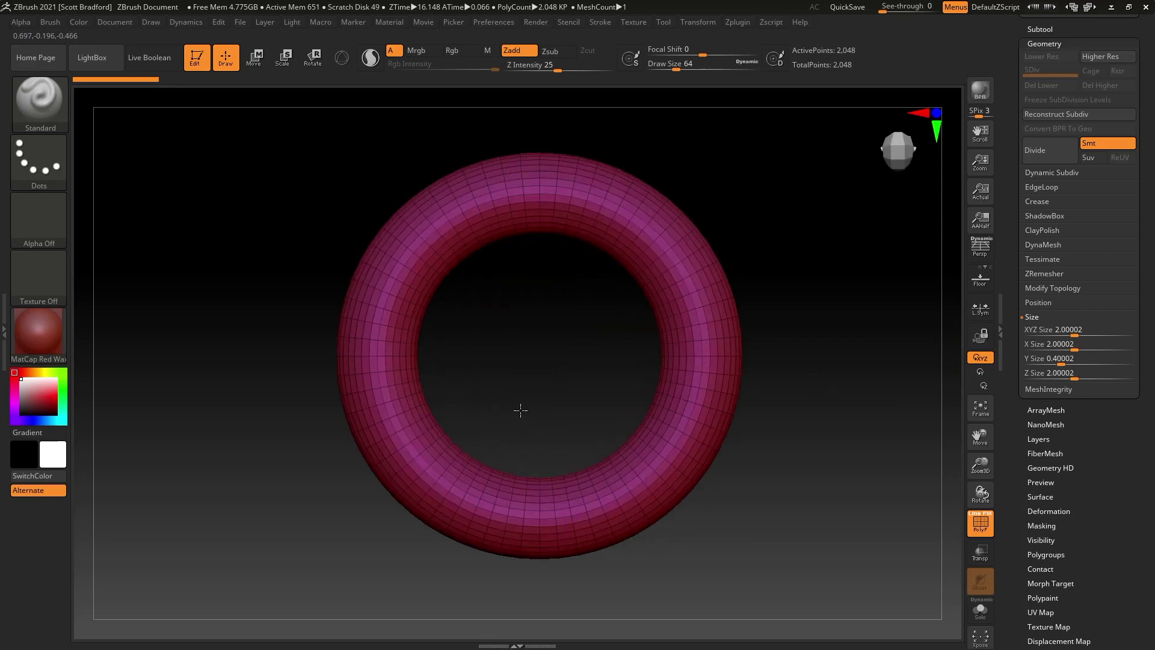
left_click_drag(590, 322, 559, 400)
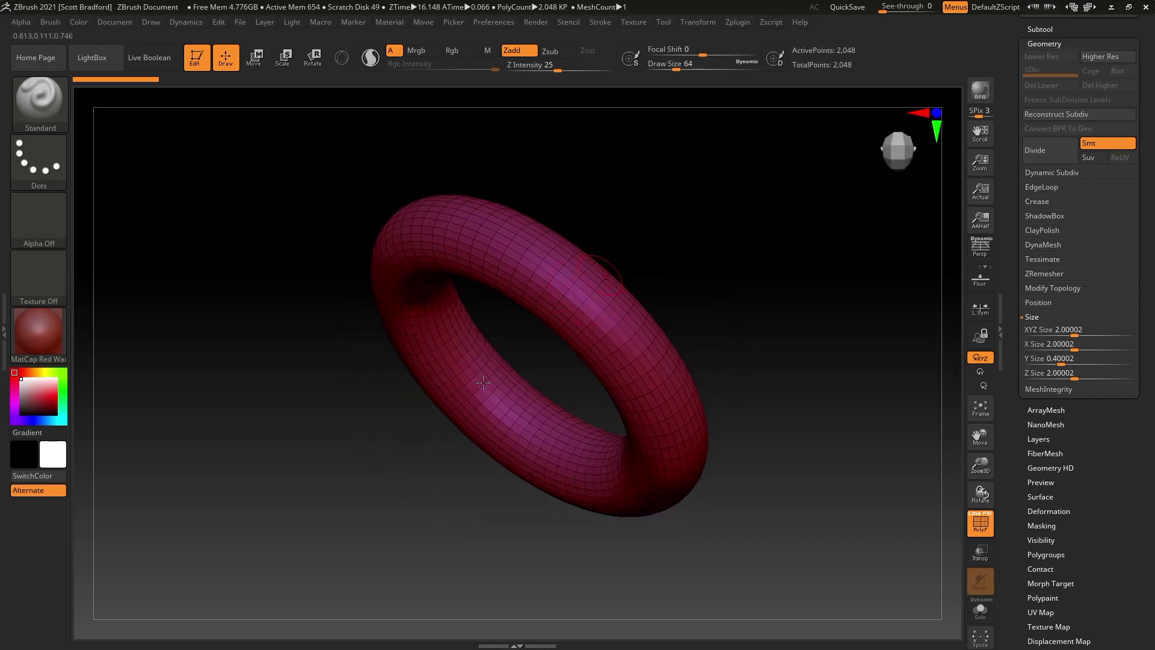
mouse_move(483, 382)
left_mouse_down("shift")
mouse_move(514, 359)
mouse_move(510, 402)
mouse_move(464, 327)
left_mouse_up("shift")
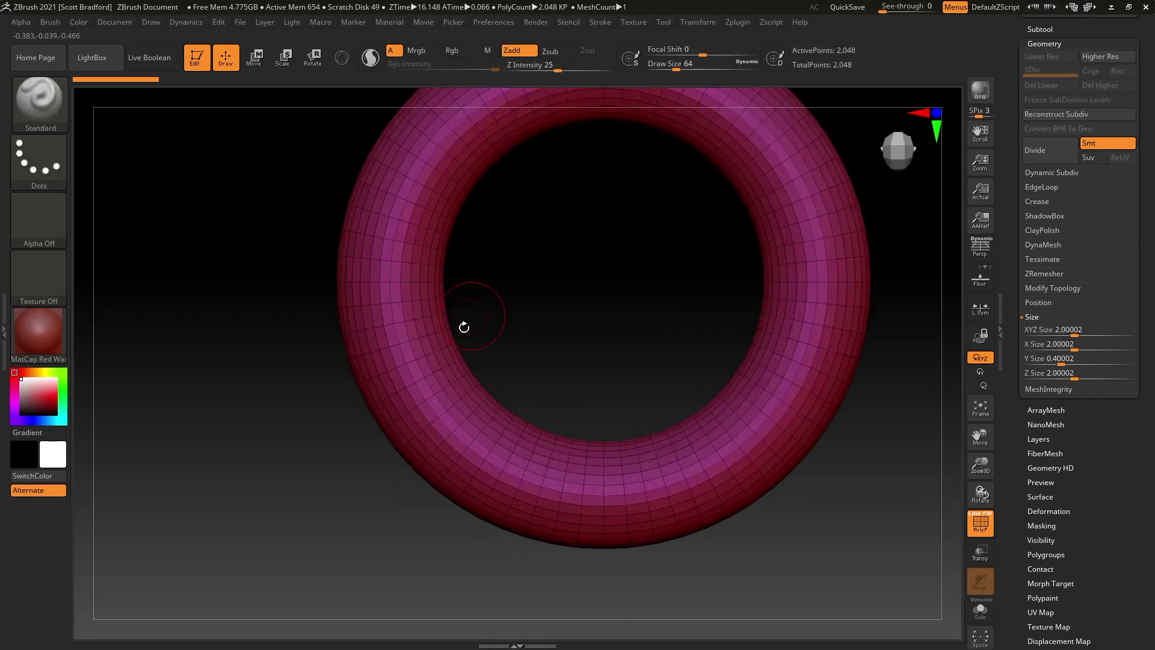
left_click_drag(593, 312, 566, 381)
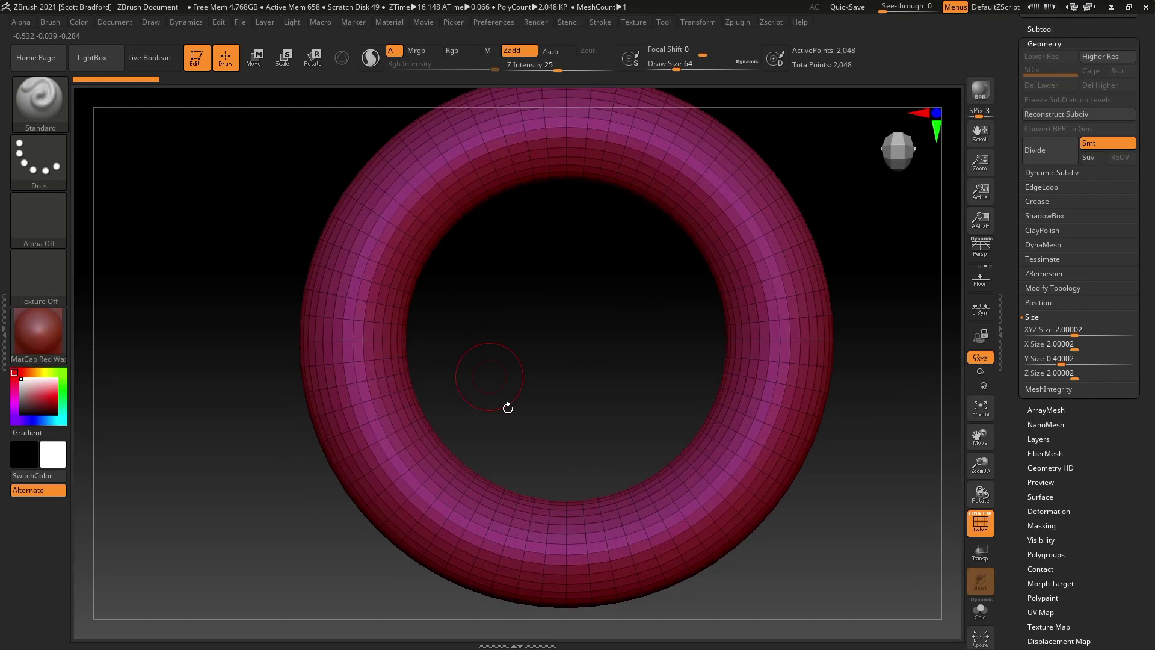
- Update the 3D Print Hub size ratios and export the ring at 2.00 × 0.40 × 2.00 mm
left_click(742, 19)
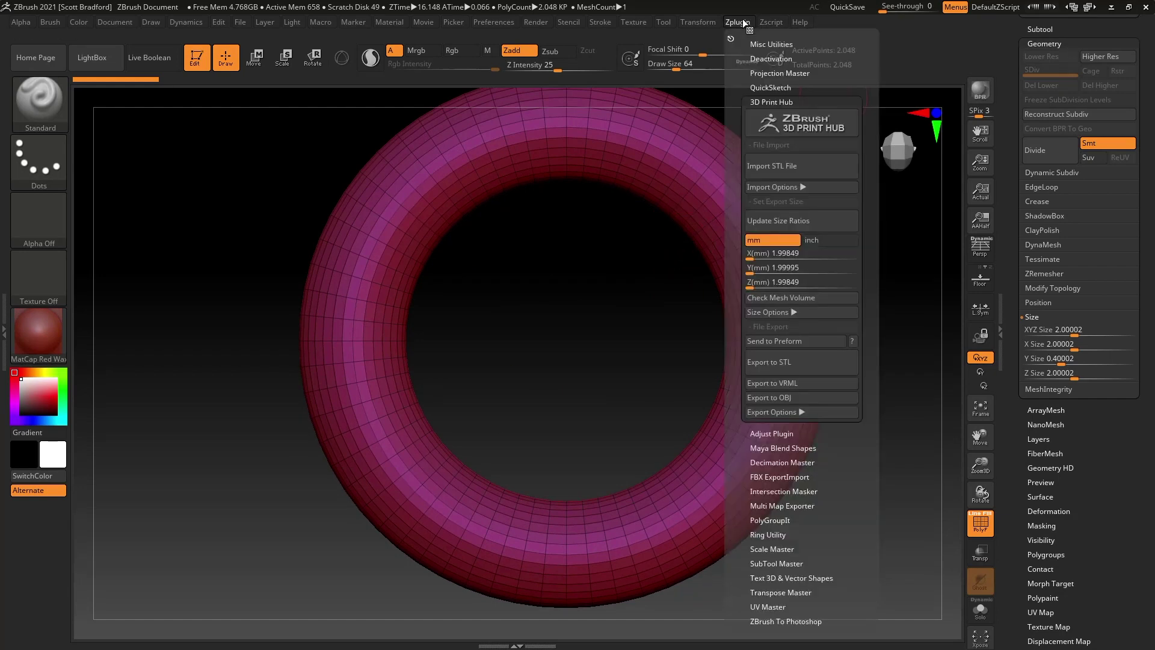
left_click(811, 217)
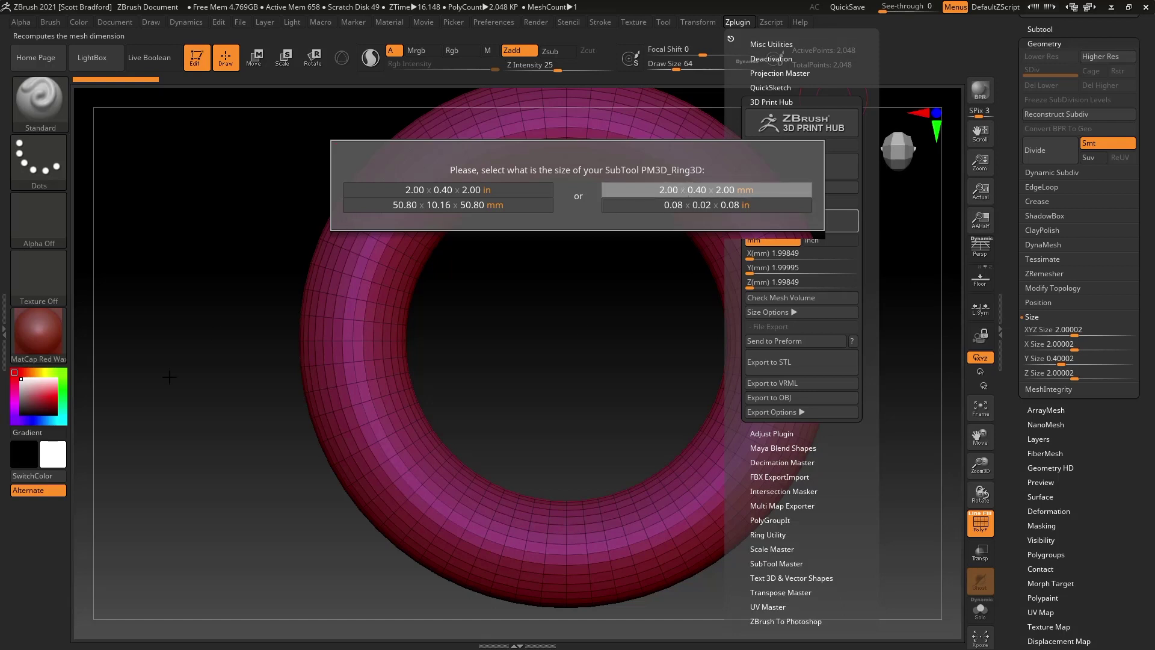
left_click(717, 191)
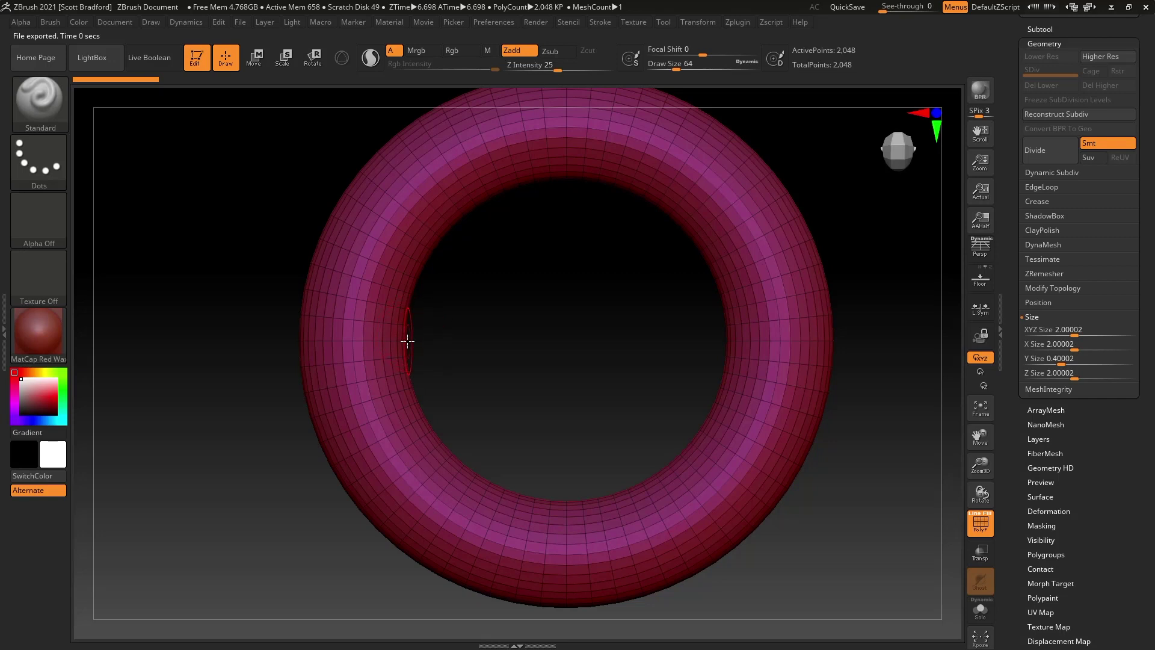
- Measure across the ring's inner hole with a transpose line reading 1.2076 mm
left_click(261, 60)
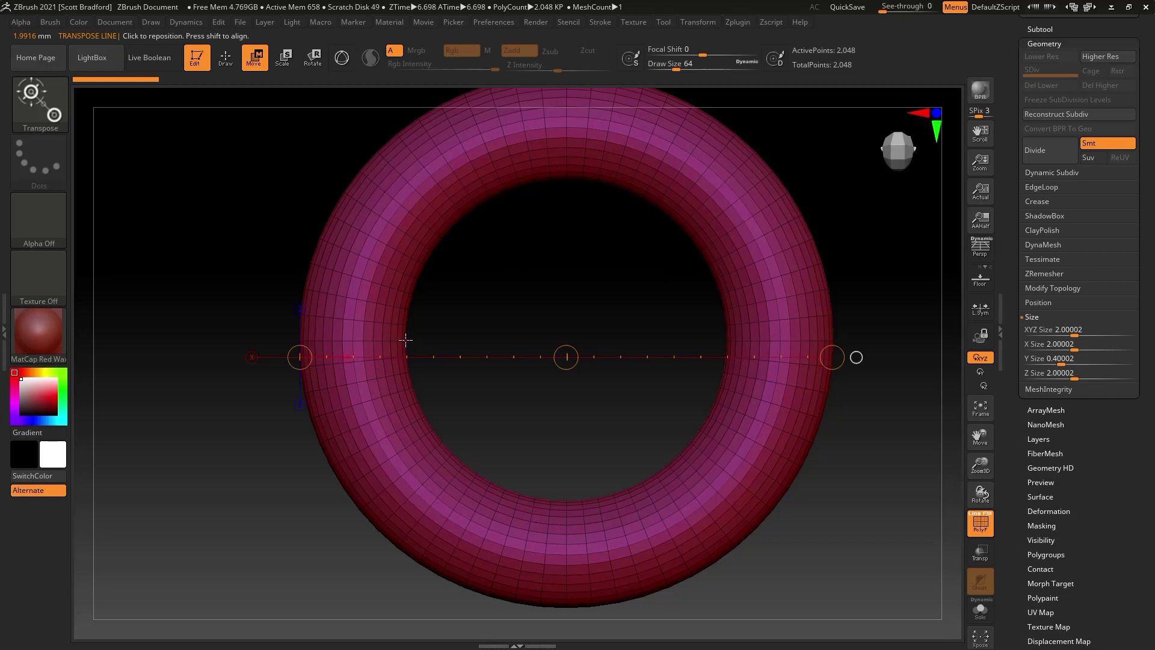
left_click_drag(406, 340, 721, 341)
left_click_drag(593, 278, 599, 310, "alt")
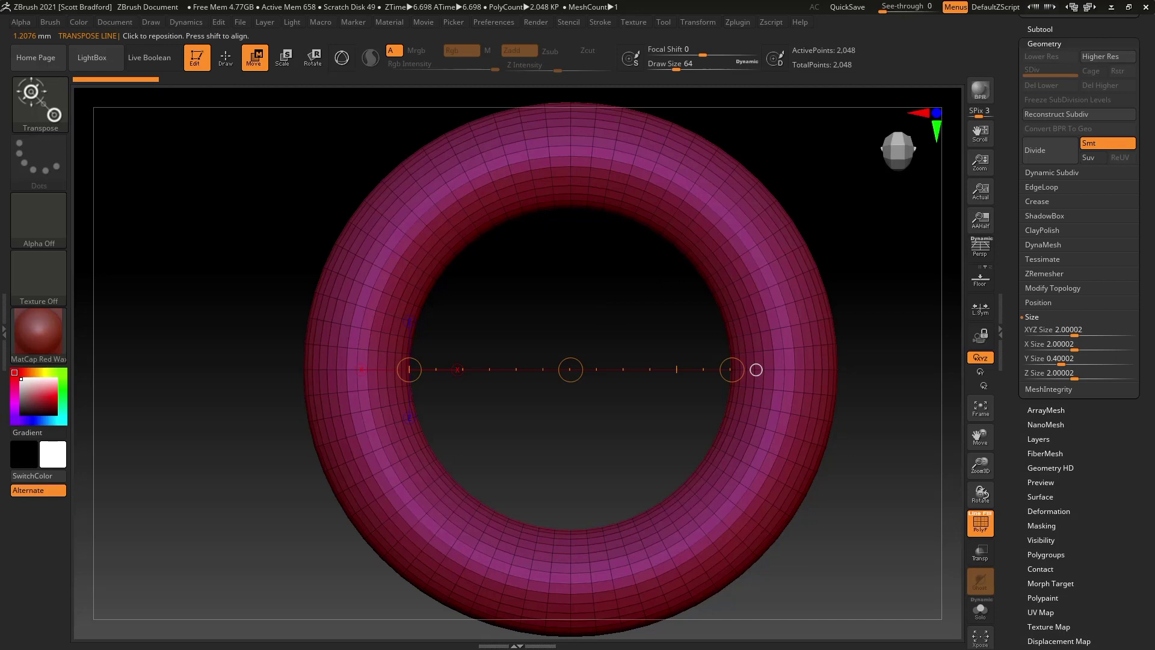
left_click_drag(756, 369, 815, 415)
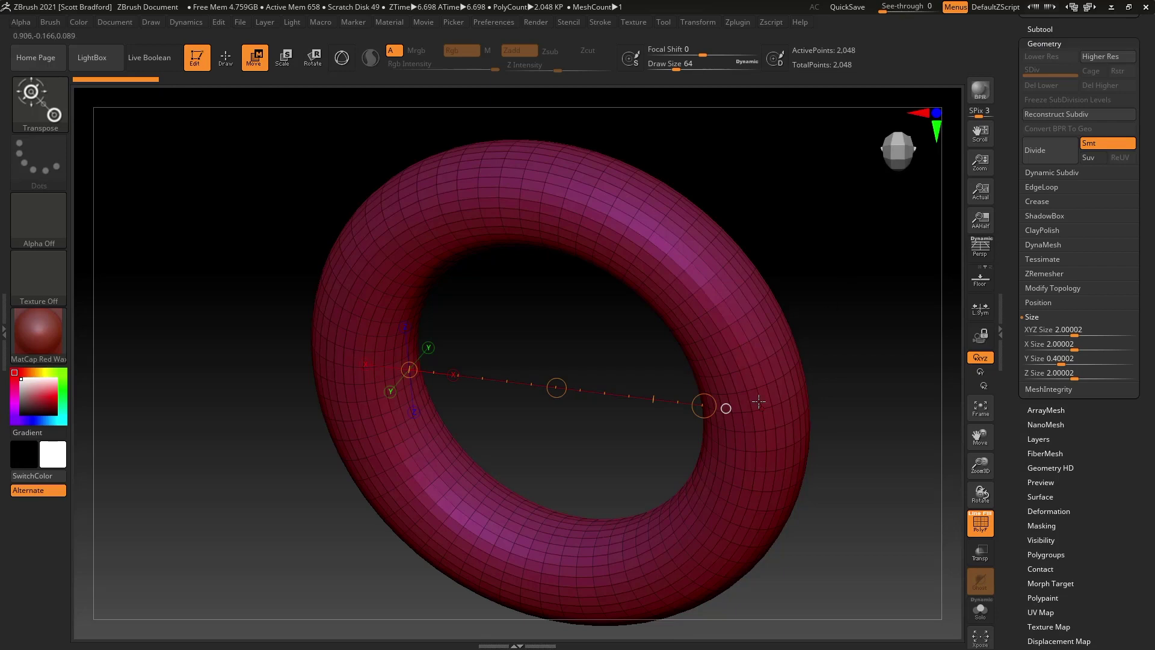
- Pan, zoom and orbit the ring back to a straight front view
left_click_drag(752, 355, 673, 339, "alt")
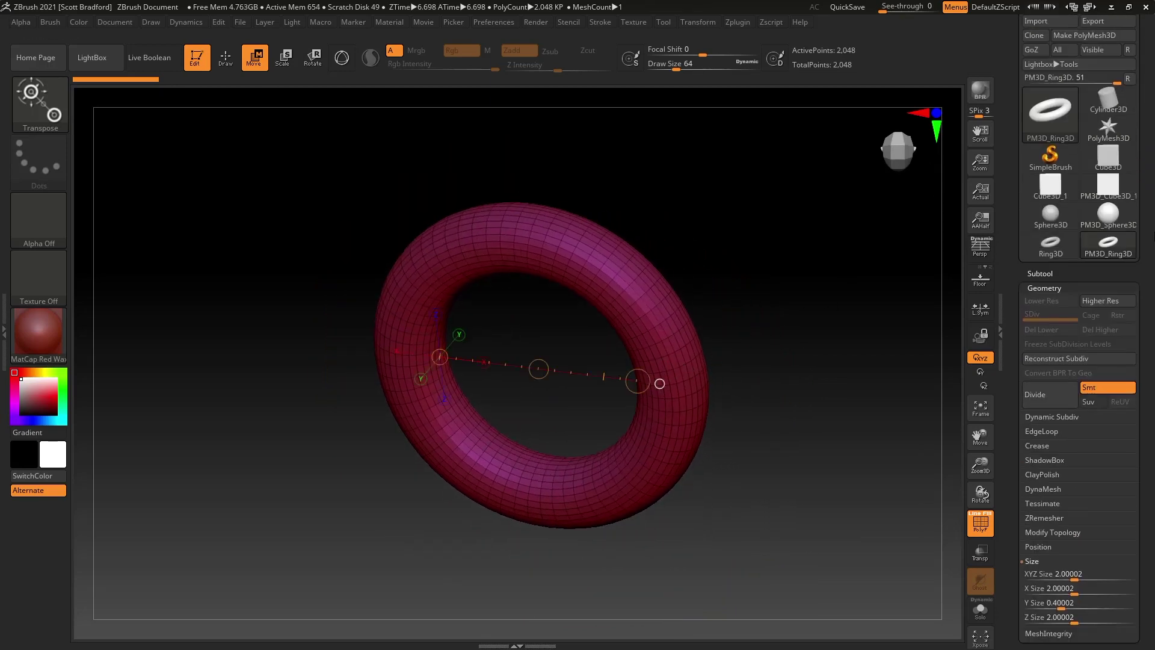
scroll(1153, 236, "up", 5)
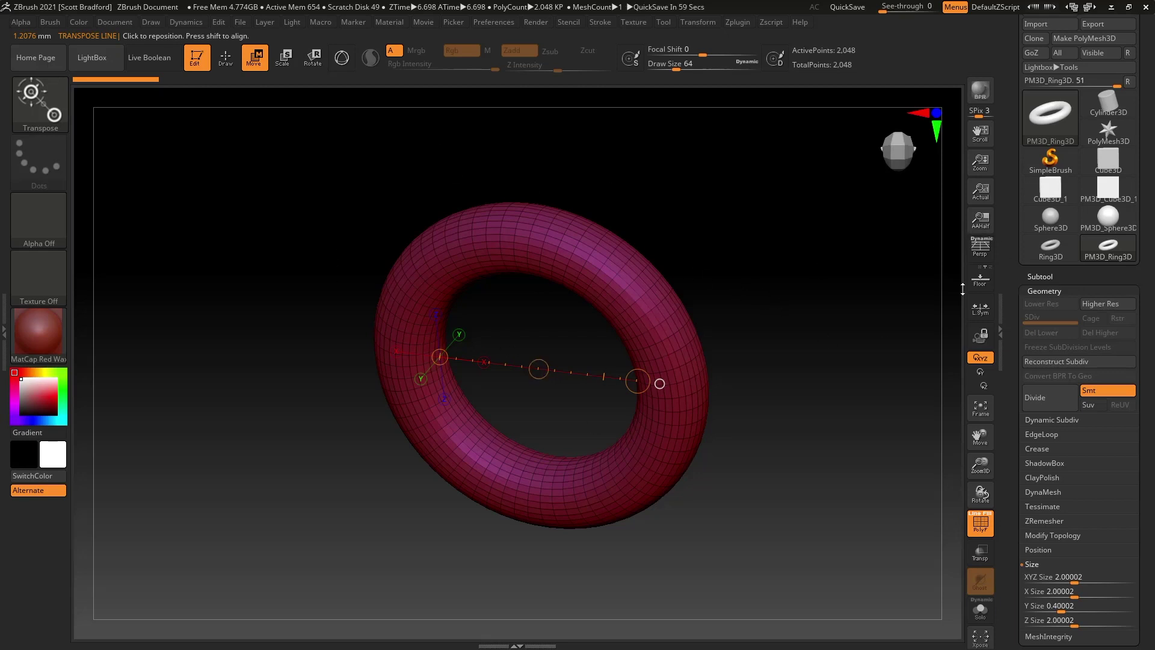
left_click_drag(557, 348, 580, 317, "shift")
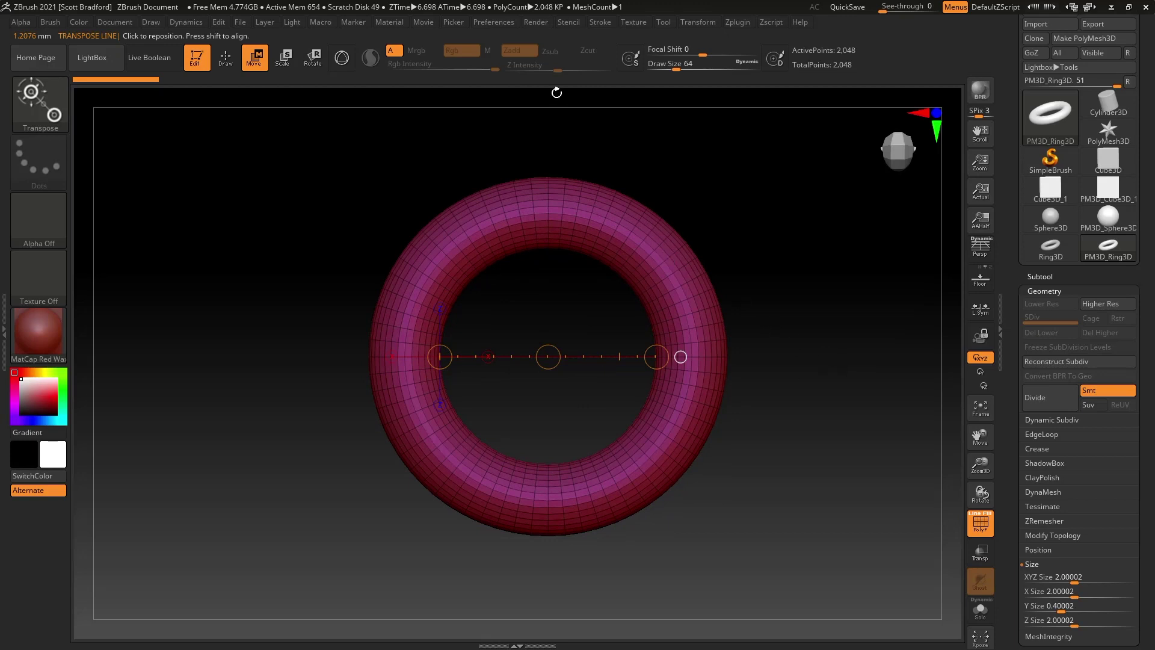
- Verify the transpose Calibration Distance of 1.20768 and the ring's unchanged Y Size of 0.40002
left_click(504, 22)
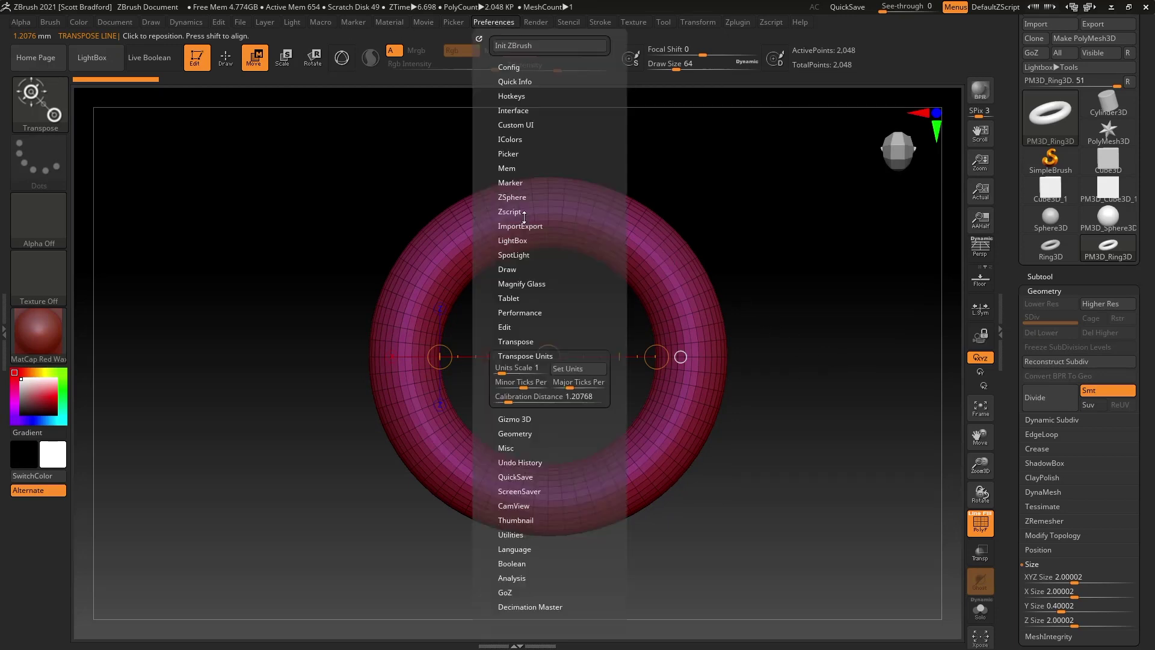
left_click(508, 396)
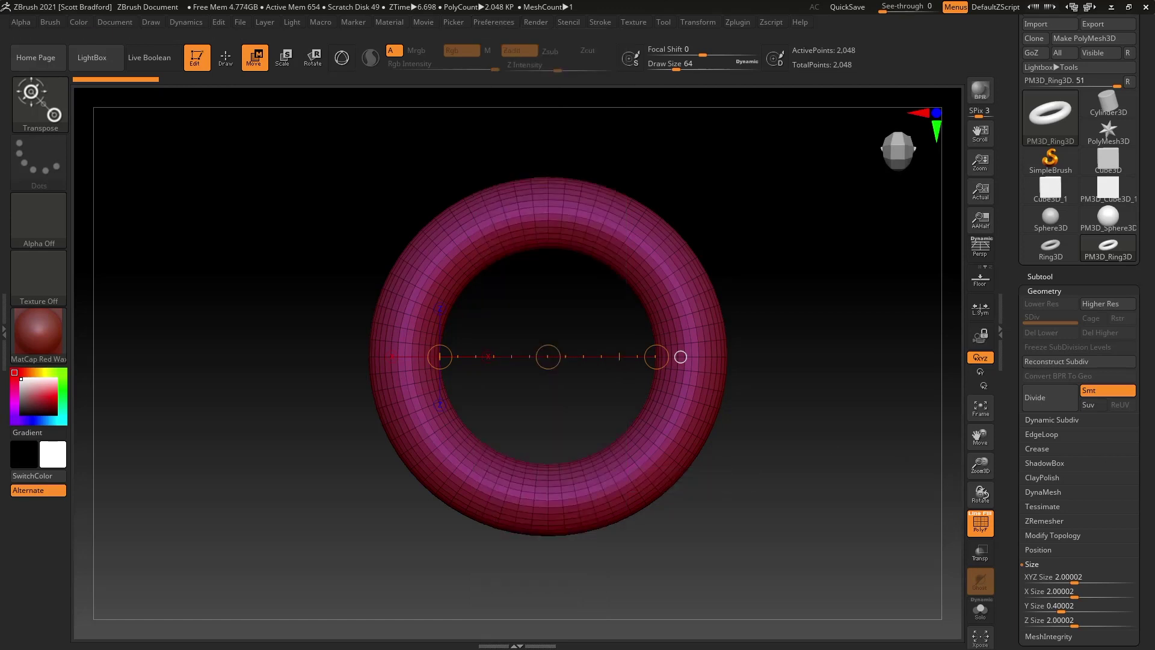
left_click_drag(1150, 450, 1133, 307)
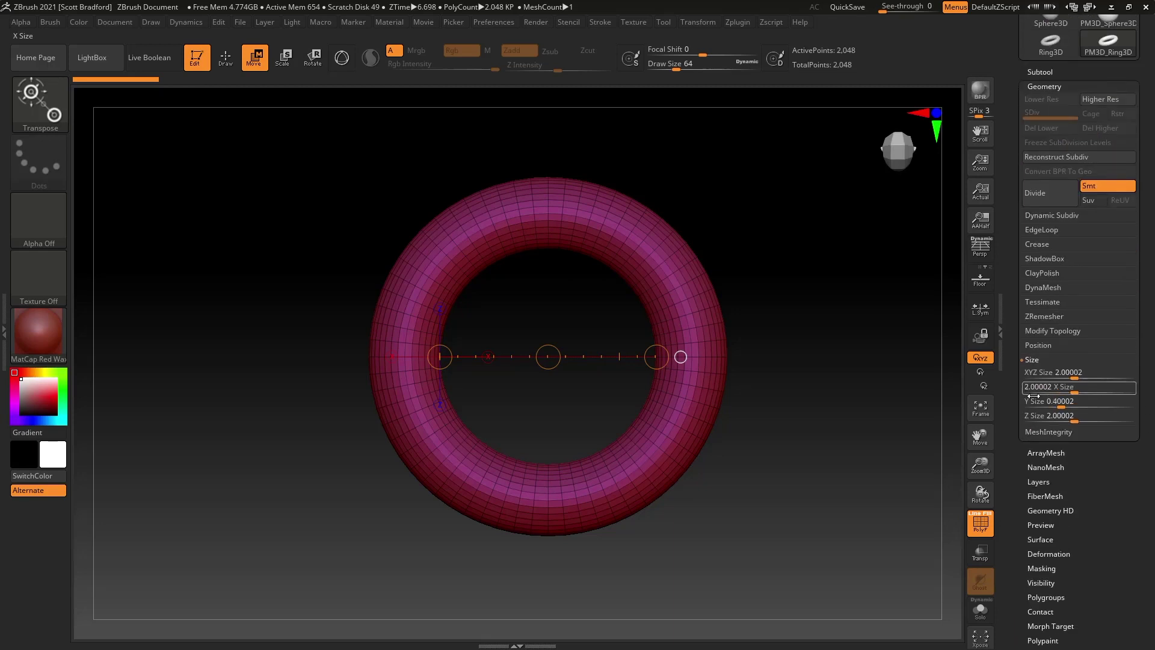
left_click(1067, 399)
key("Return")
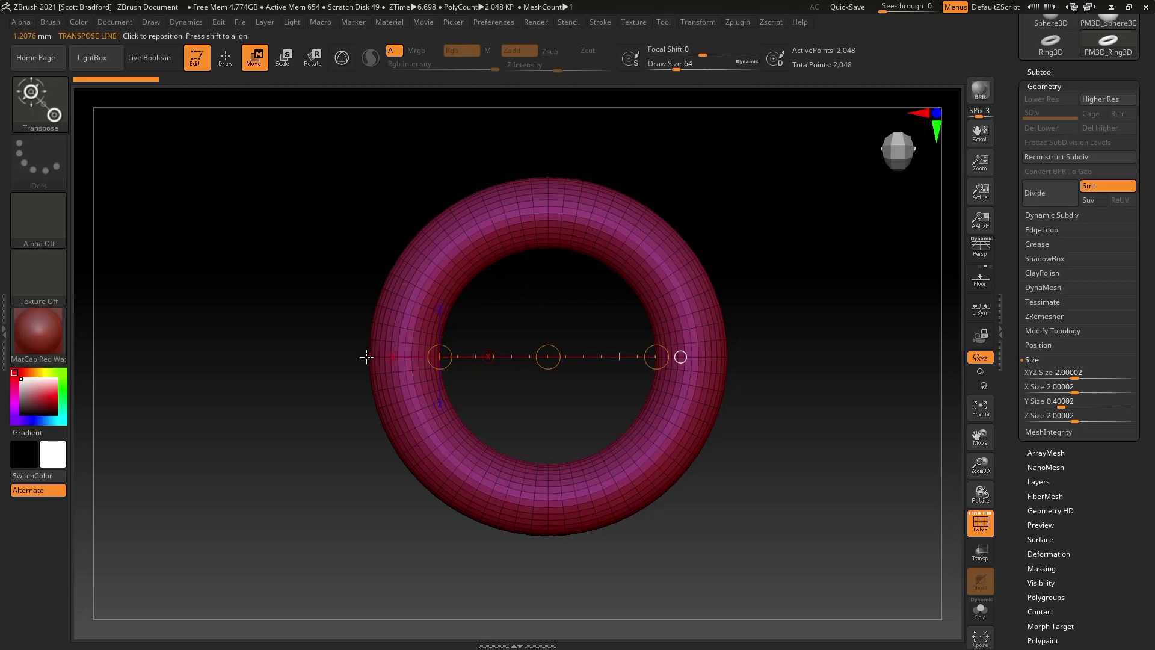
left_click(499, 22)
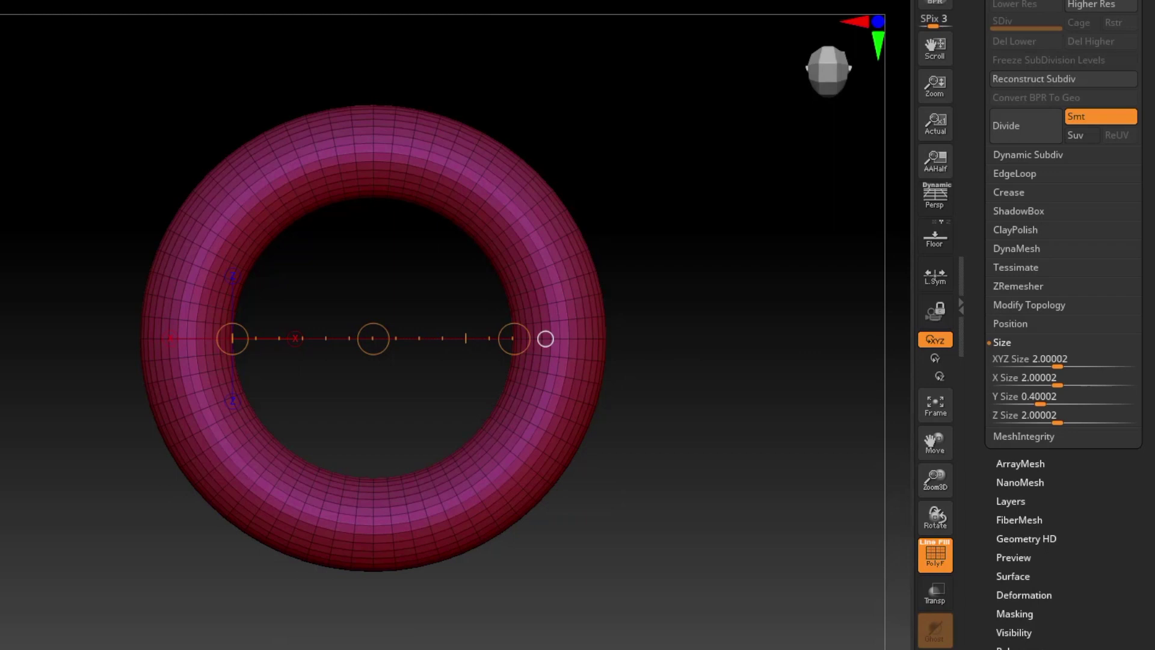
- Expand Tool > Export and confirm the export Scale is 1 with X, Y and Z offsets at 0
scroll(1040, 126, "down", 3)
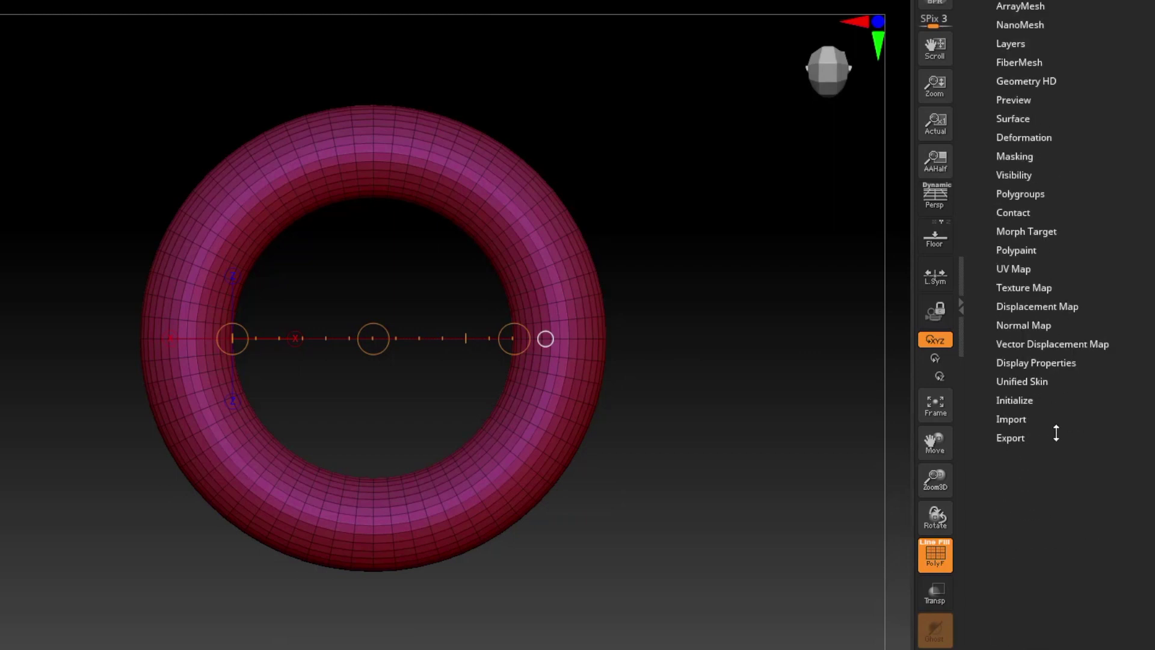
scroll(1054, 431, "down", 1)
left_click(1022, 375)
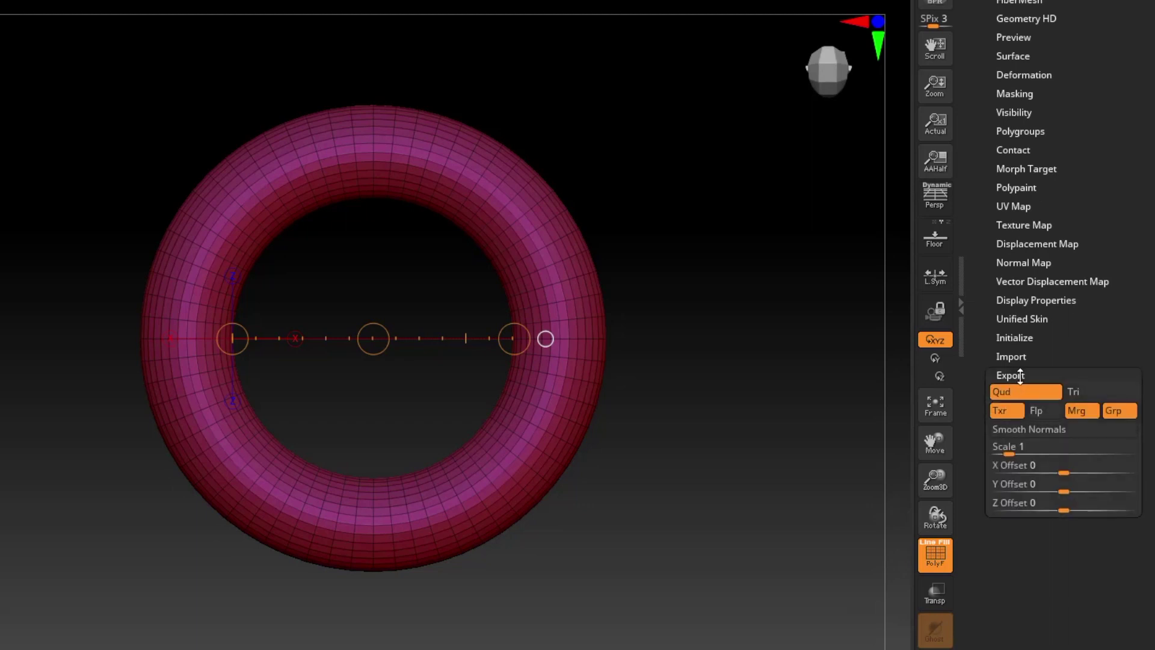
left_click(1022, 375)
left_click(1020, 375)
left_click(1023, 452)
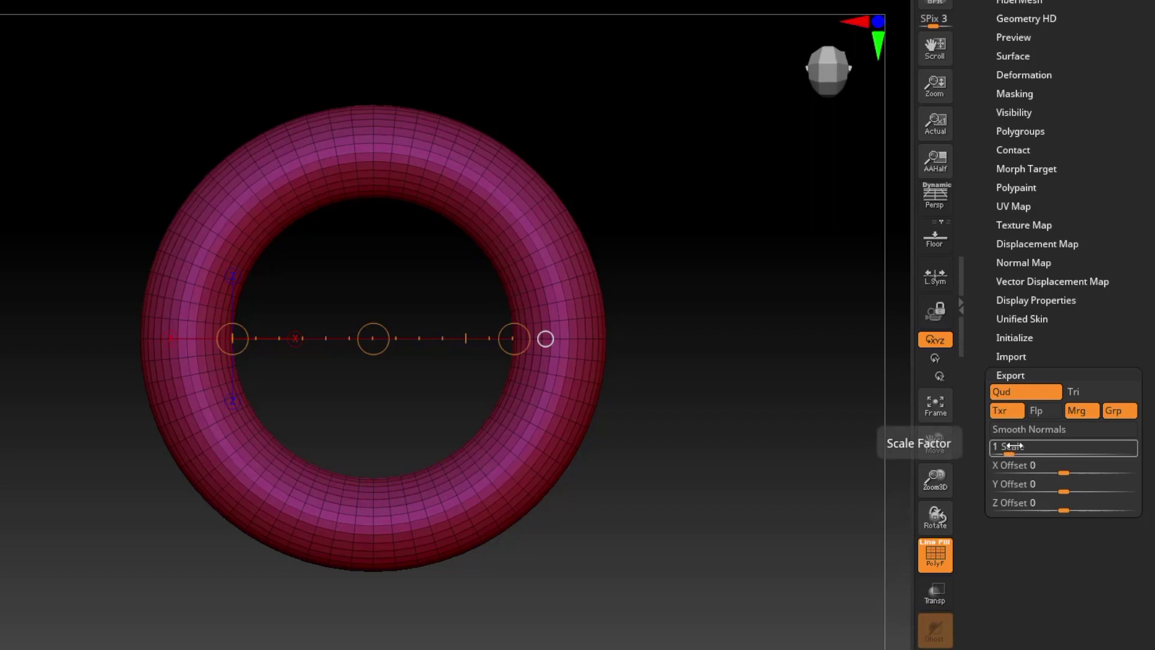
key("Tab")
left_click(1014, 452)
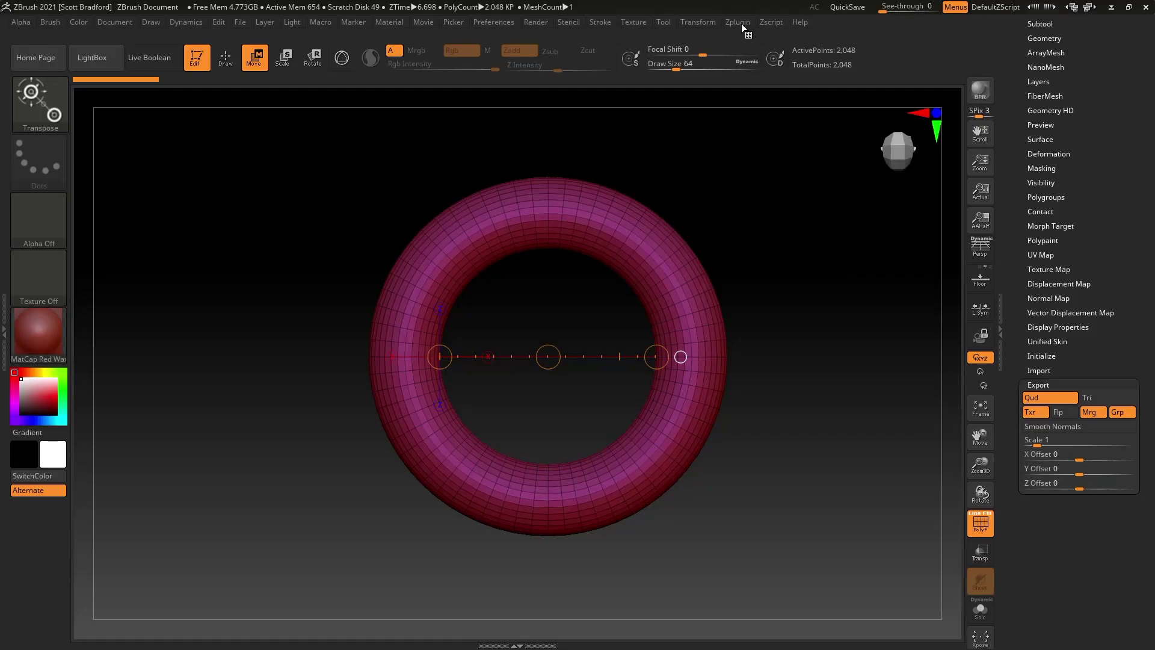
left_click(736, 22)
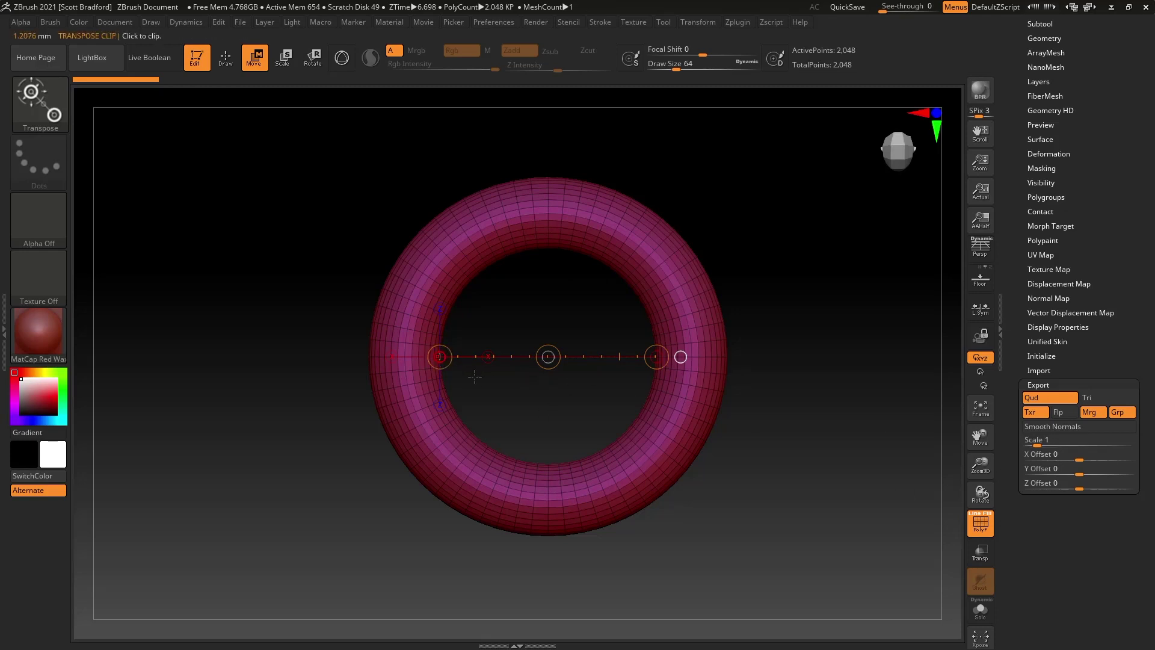
- Set the export Scale to 10 and draw a vertical transpose line across the ring reading 12.0768 mm
left_click(1030, 440)
type("0")
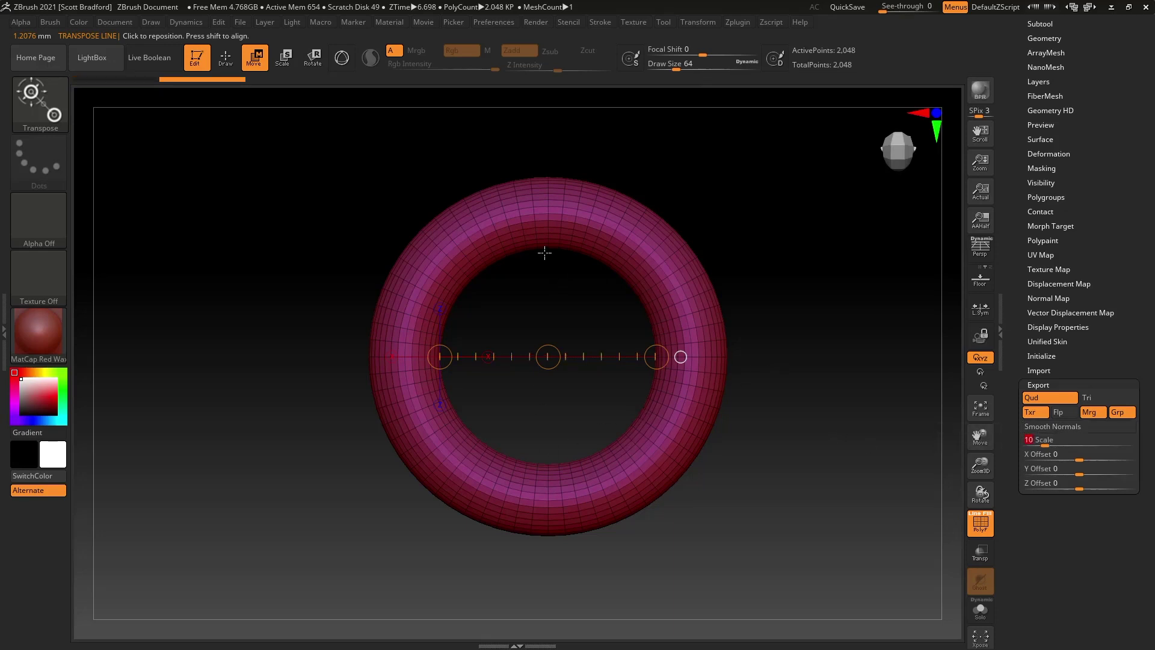
mouse_move(548, 252)
left_mouse_down()
mouse_move(547, 478)
mouse_move(545, 461)
left_mouse_up()
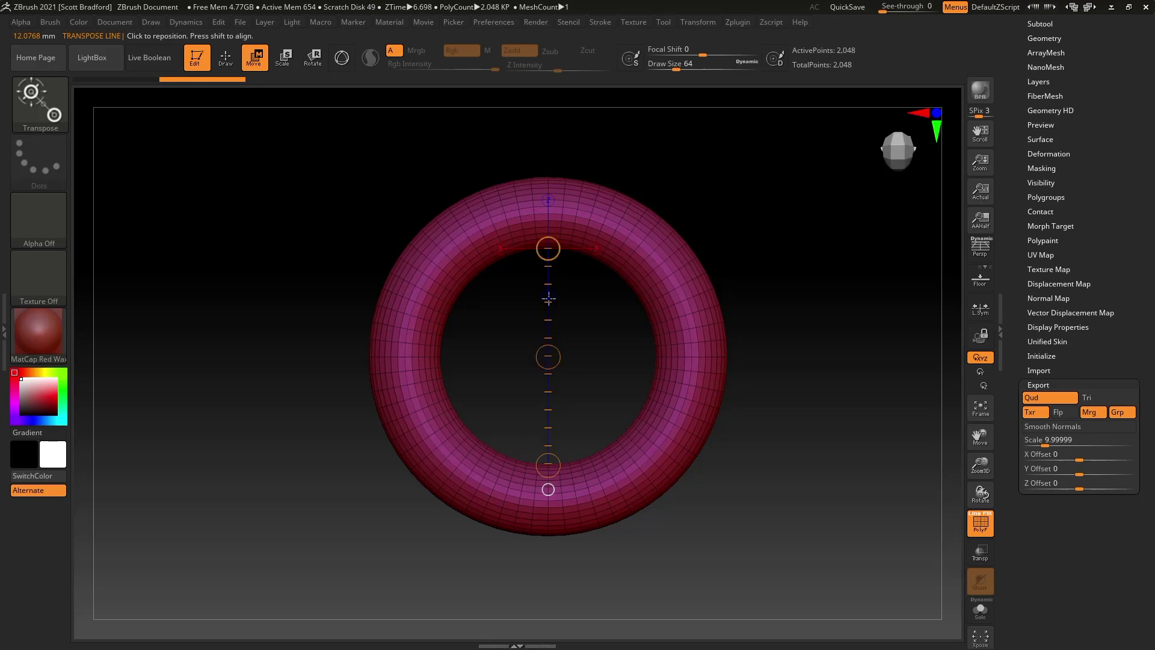
- Check the ring's Geometry size and confirm the export Scale now reads 9.99999
scroll(1077, 196, "up", 5)
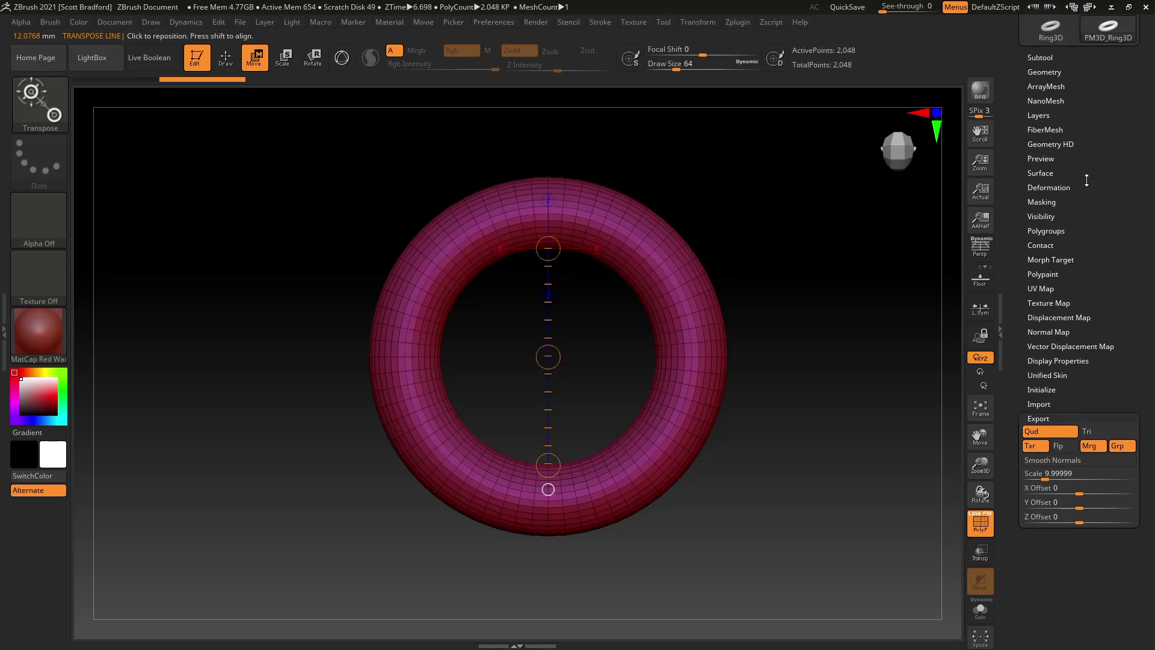
left_click(1044, 173)
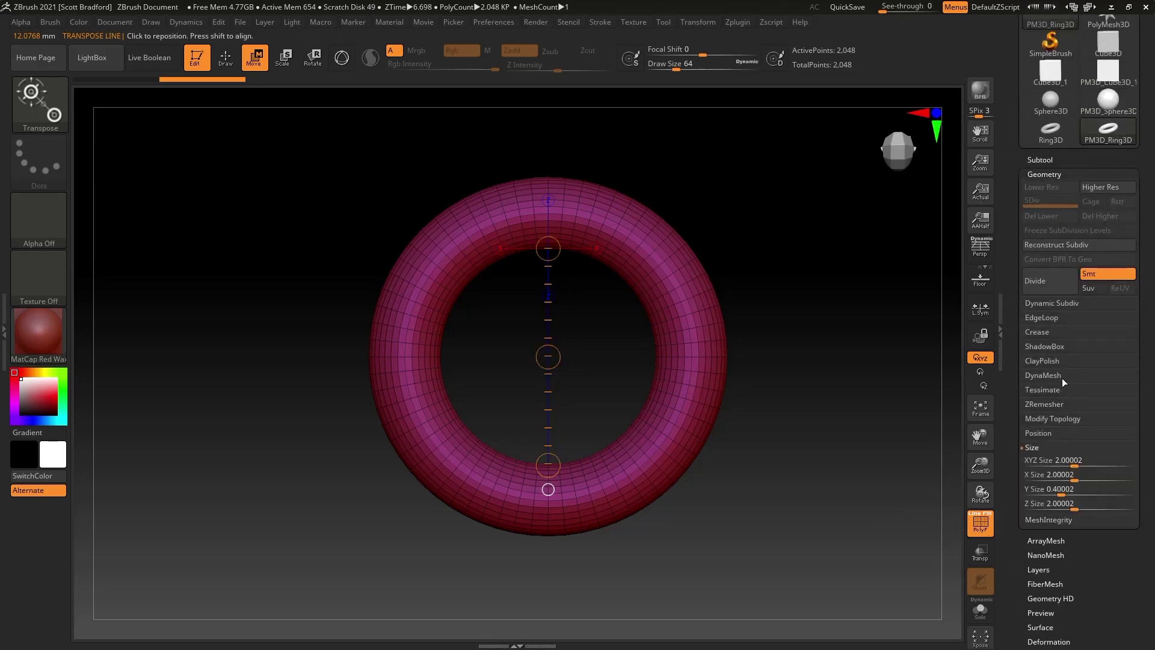
scroll(1144, 409, "down", 3)
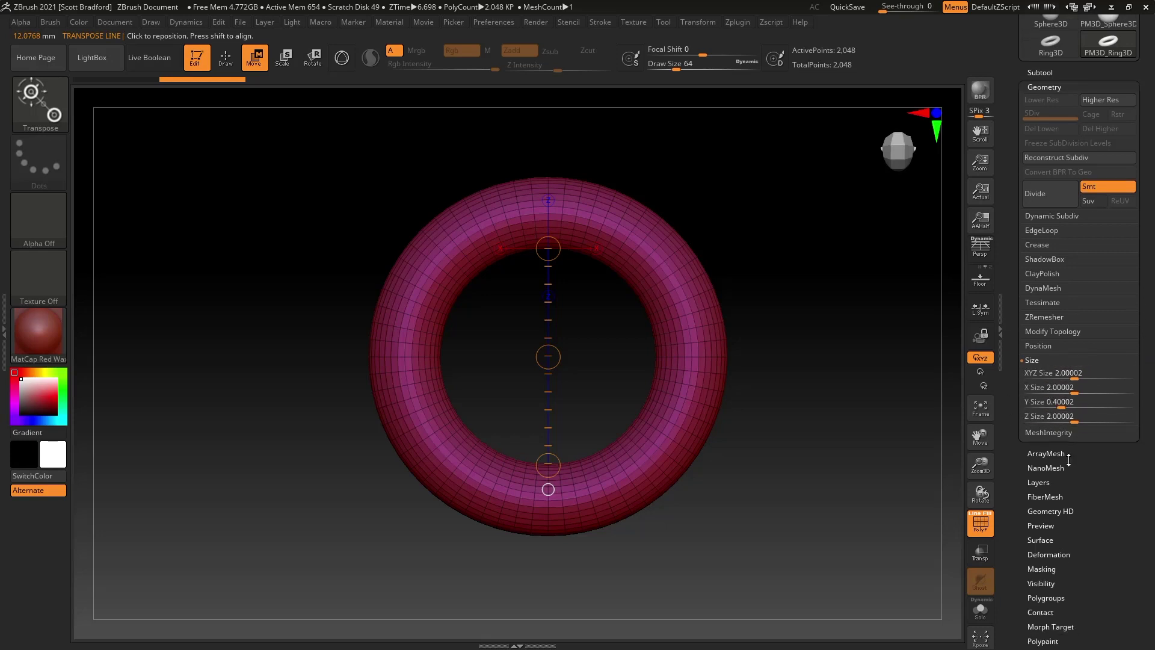
scroll(1069, 421, "down", 10)
left_click(1041, 464)
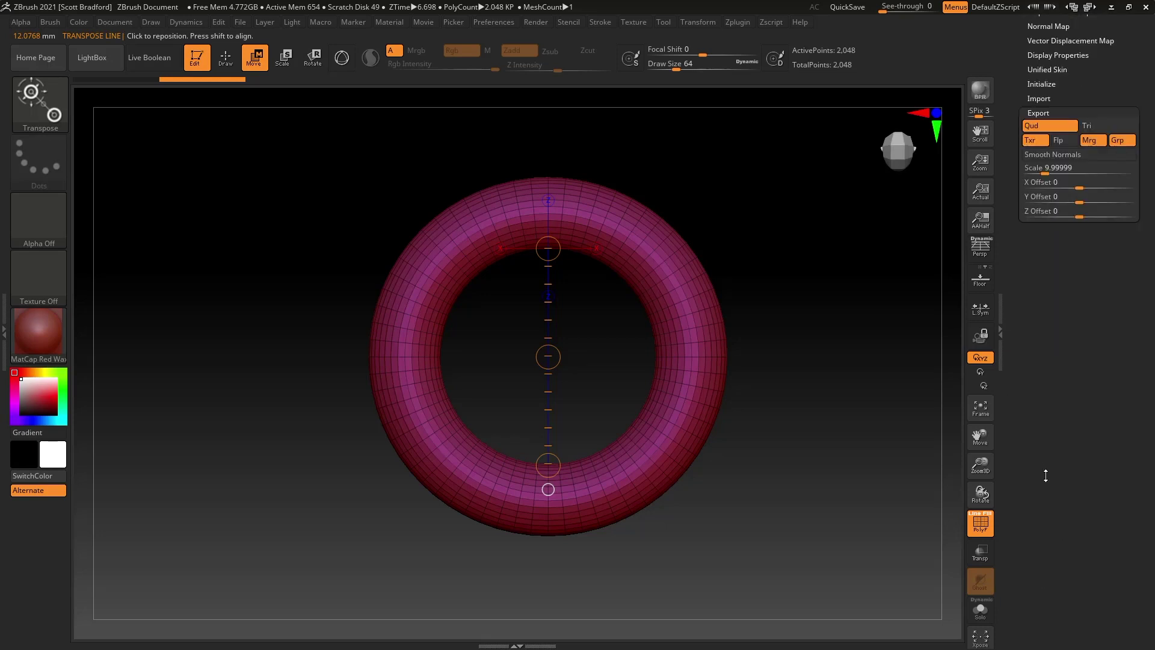
scroll(1077, 327, "up", 6)
left_click(1085, 385)
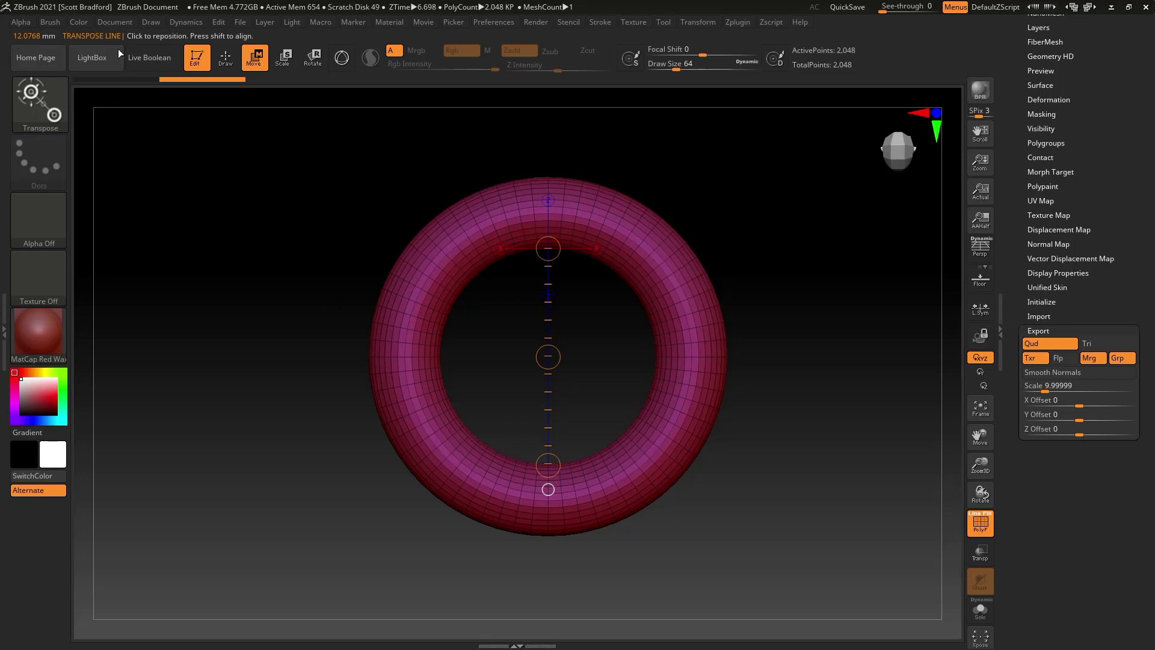
left_click(742, 24)
- Update the 3D Print Hub size ratios and accept the 20.00 × 4.00 × 20.00 mm ring size
left_click(790, 218)
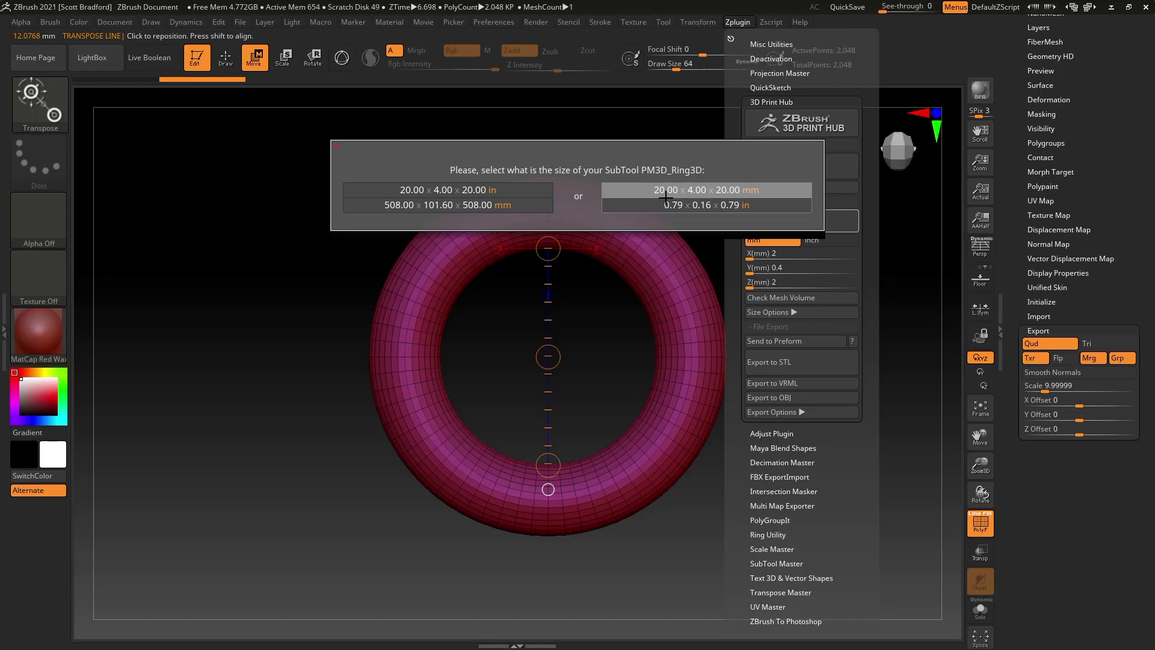
left_click(707, 198)
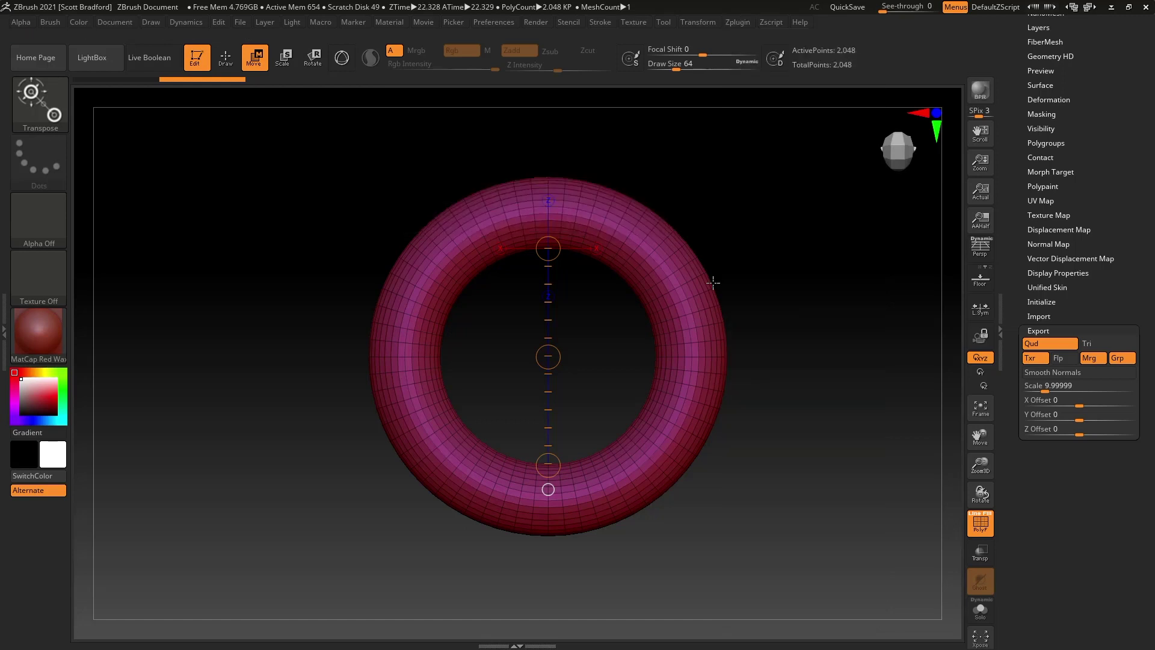
scroll(1055, 235, "down", 2)
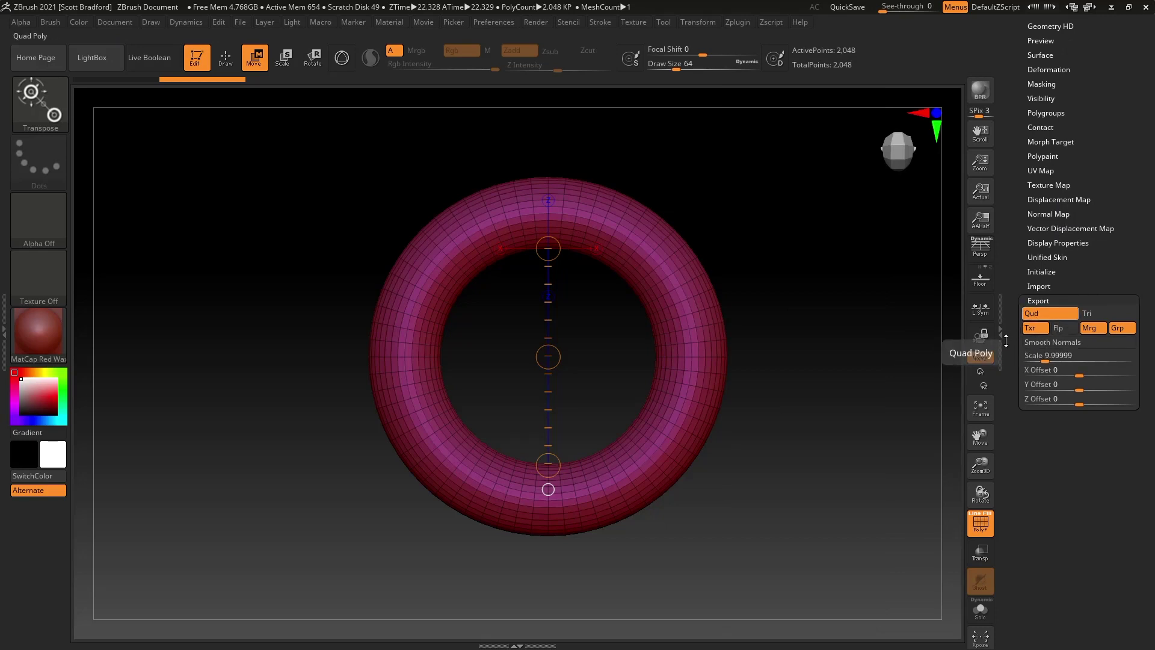
left_click(1045, 355)
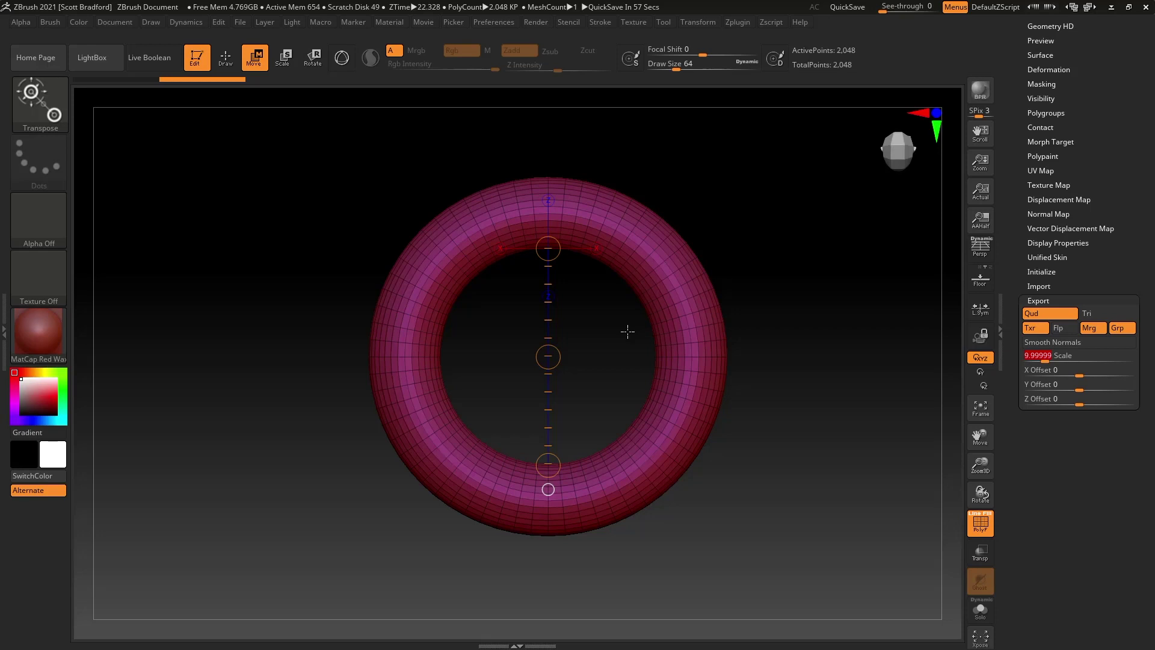
- Collapse the Export settings and scroll back up to the PM3D_Ring3D tool thumbnails
left_click(1038, 300)
scroll(1057, 204, "up", 7)
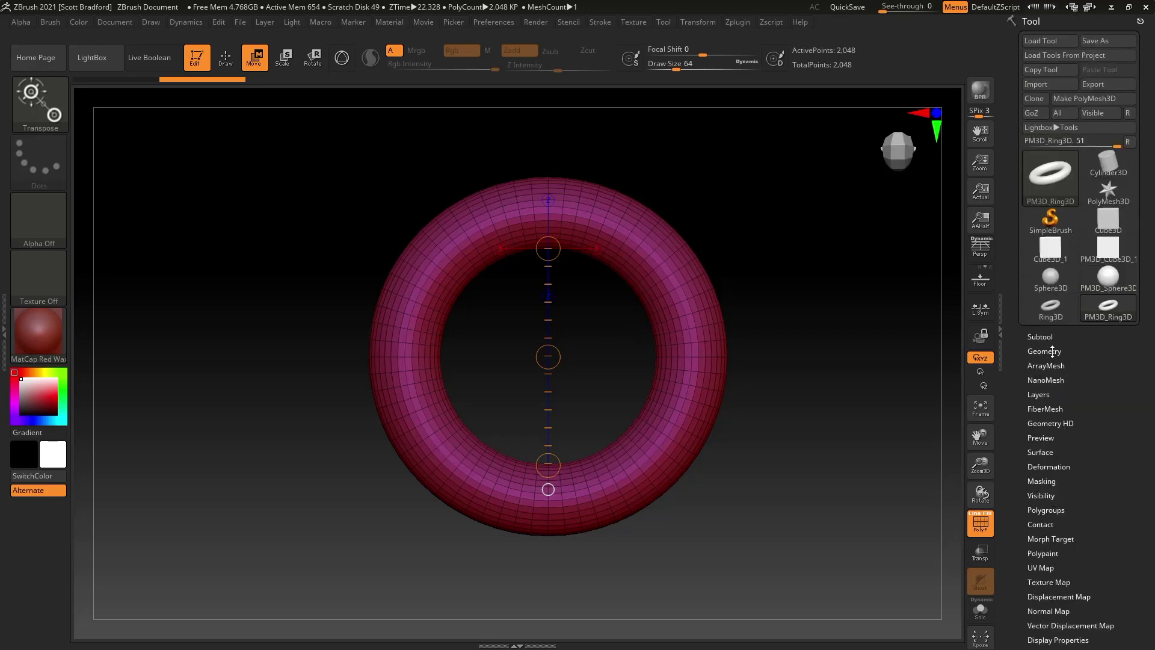